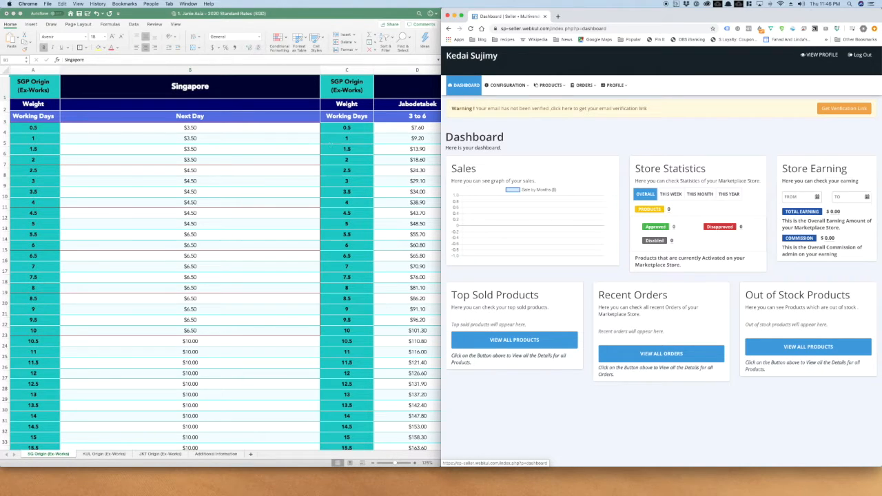
# Open the store's shipping configuration page from the seller dashboard.
pyautogui.click(455, 88)
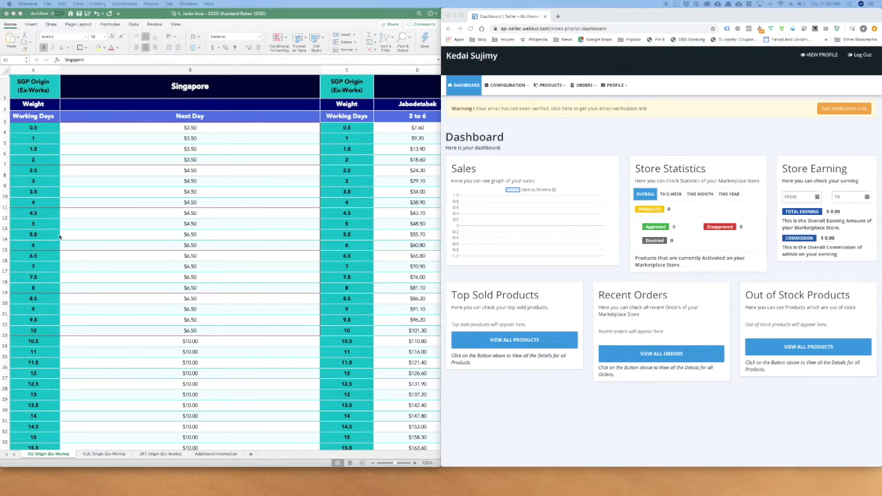
pyautogui.click(520, 85)
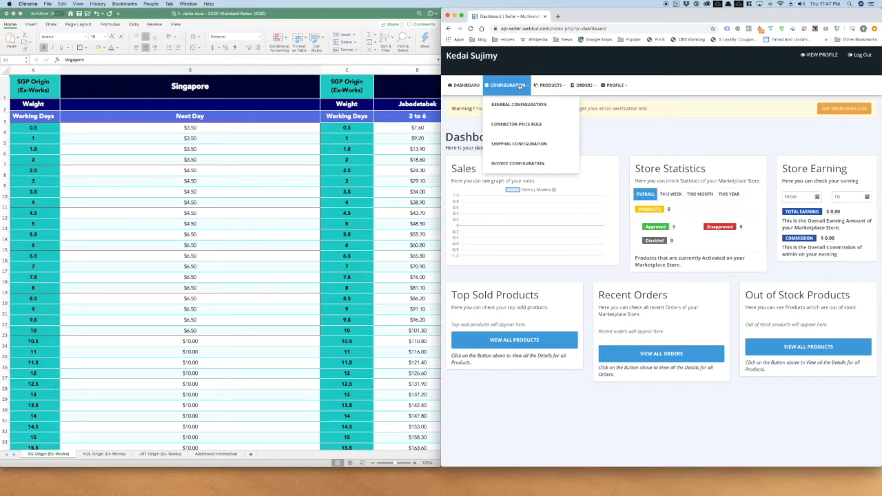
pyautogui.click(519, 86)
pyautogui.click(520, 86)
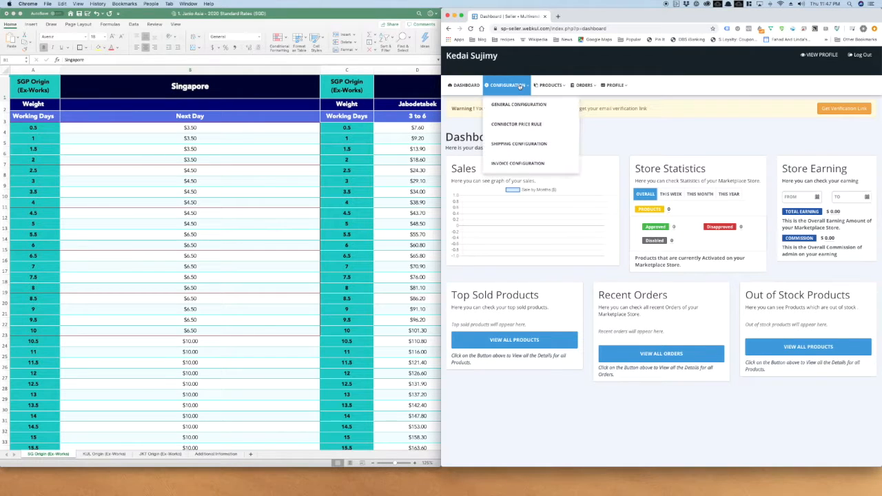
pyautogui.click(520, 144)
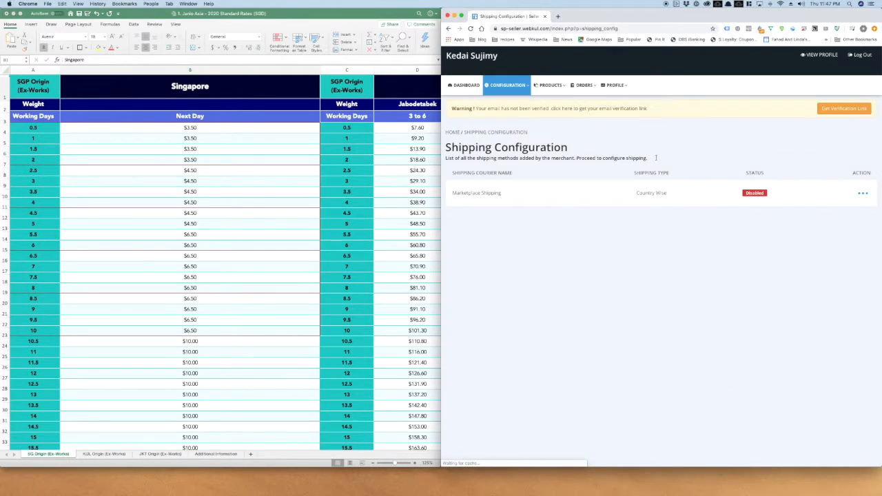
# Enable the Marketplace Shipping courier in the list of shipping methods.
pyautogui.click(866, 196)
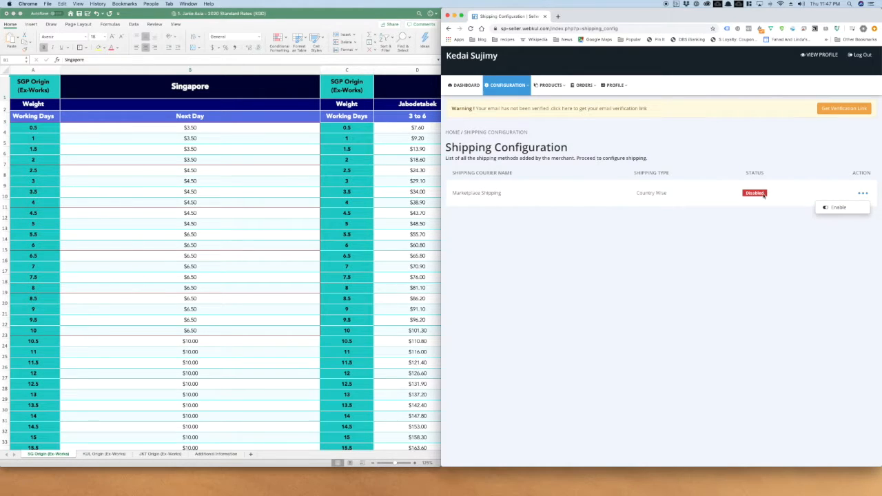
pyautogui.click(840, 212)
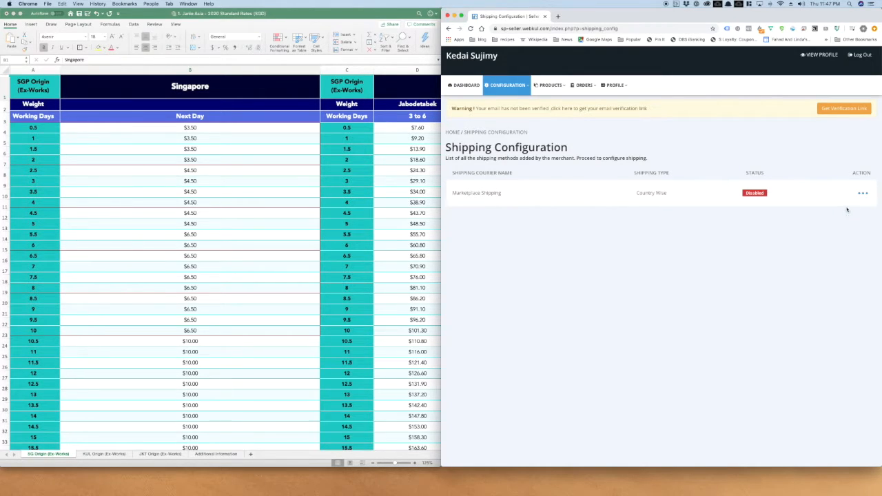
pyautogui.click(865, 196)
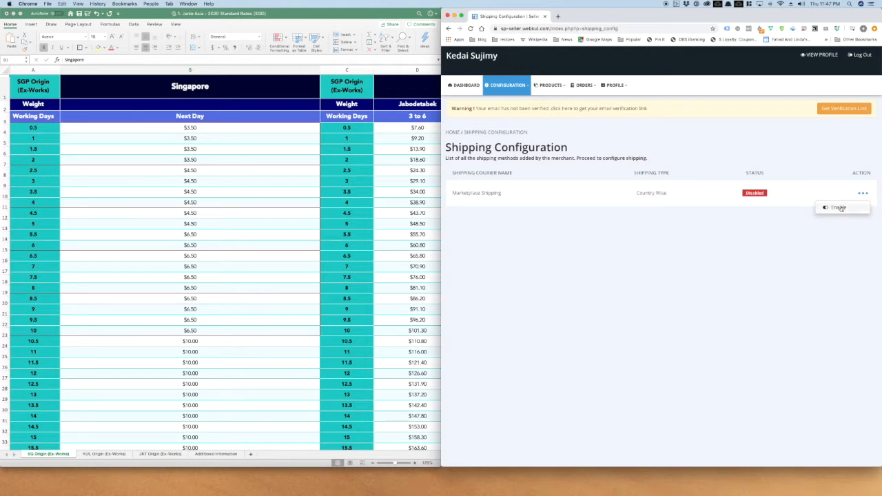
pyautogui.click(841, 209)
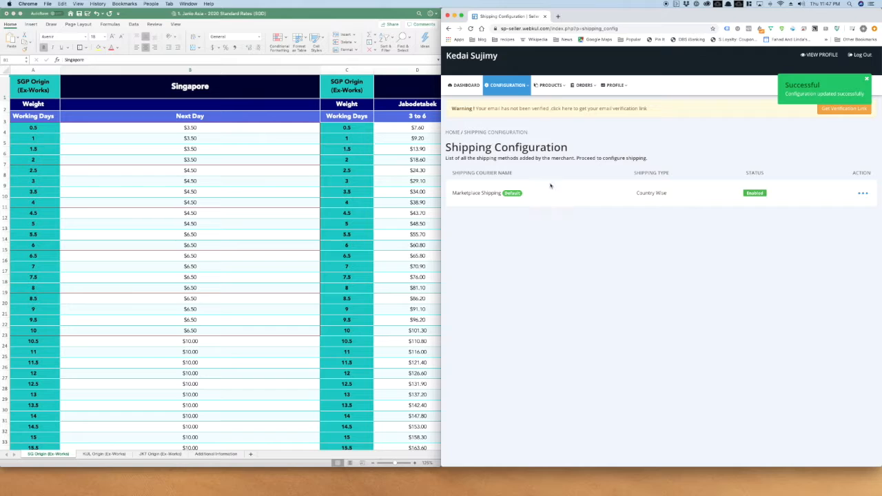
# Open the range details of the Marketplace Shipping method.
pyautogui.click(863, 193)
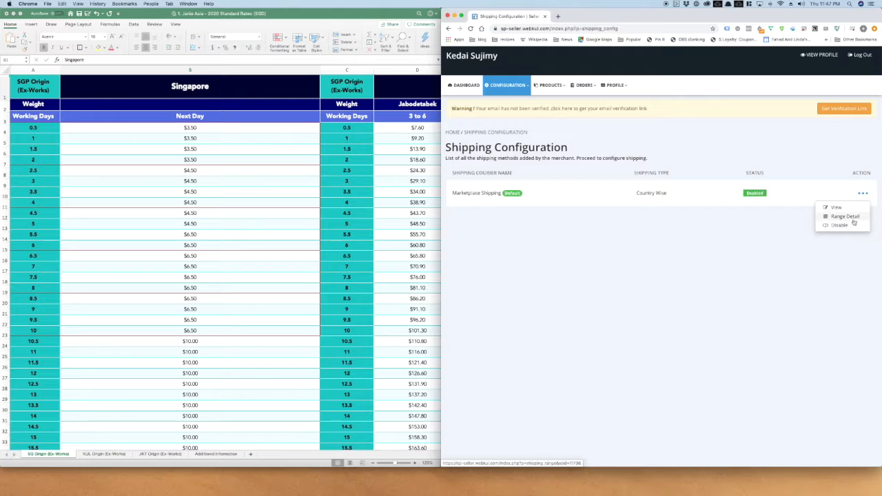
pyautogui.click(823, 165)
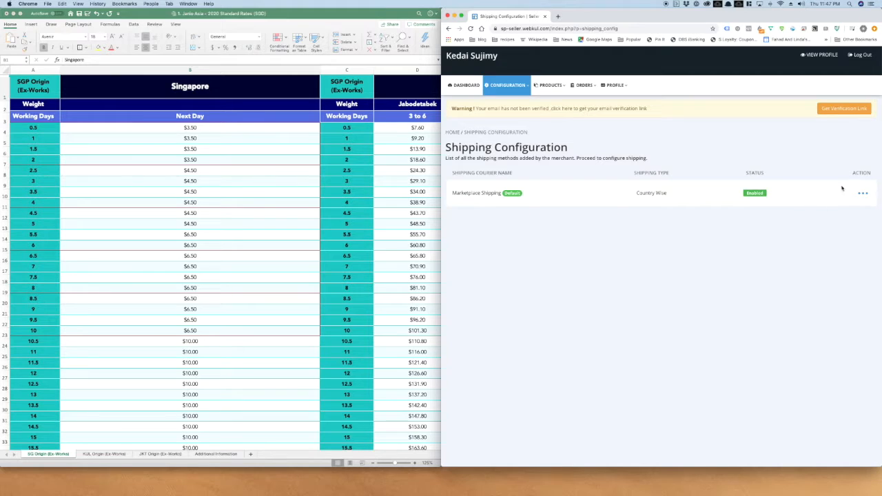
pyautogui.click(864, 193)
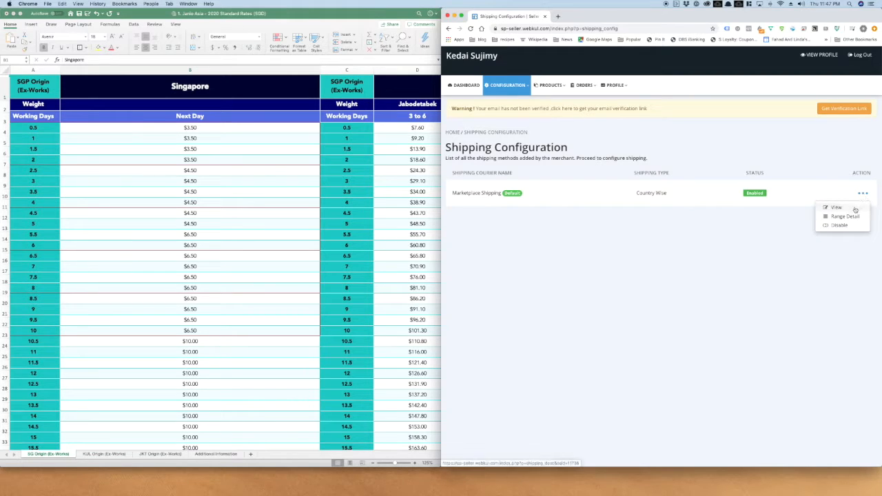
pyautogui.click(845, 216)
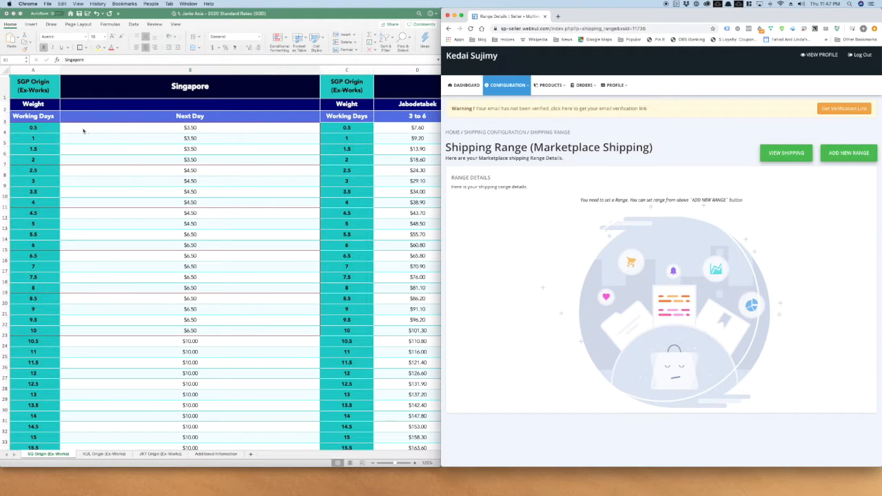
# In the Excel rate sheet, examine the Singapore weights and rates in four-row bands from 0.5 up to 10 kg (A4:B23).
pyautogui.click(36, 128)
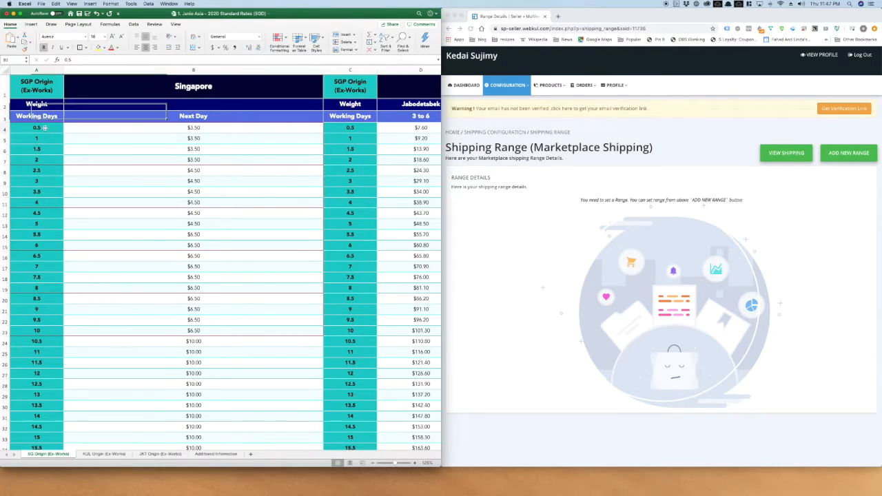
pyautogui.moveTo(36, 128); pyautogui.dragTo(46, 160)
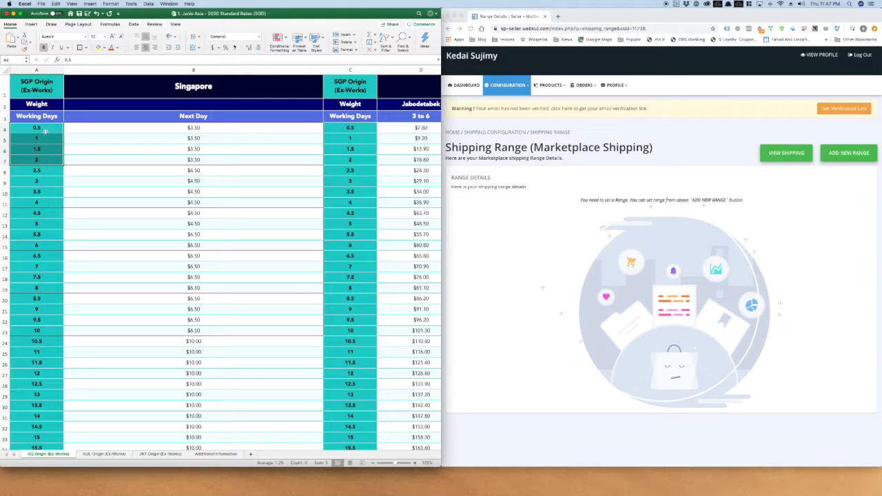
pyautogui.click(47, 130)
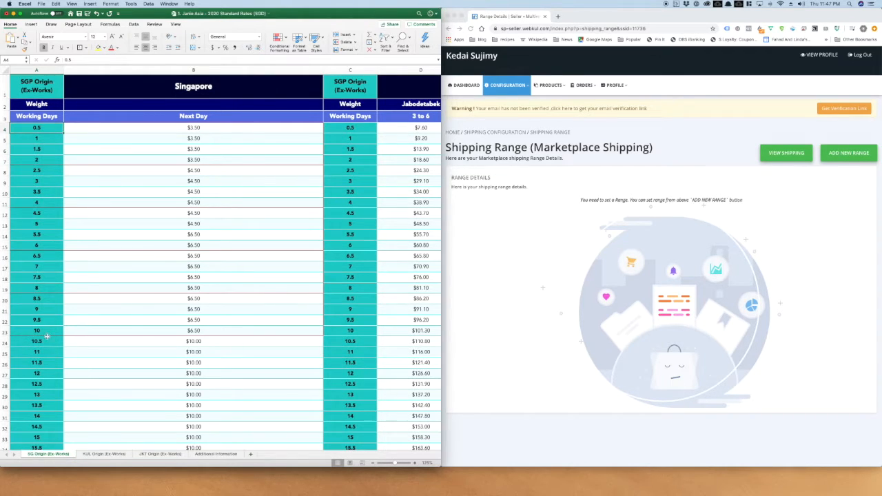
pyautogui.click(42, 157)
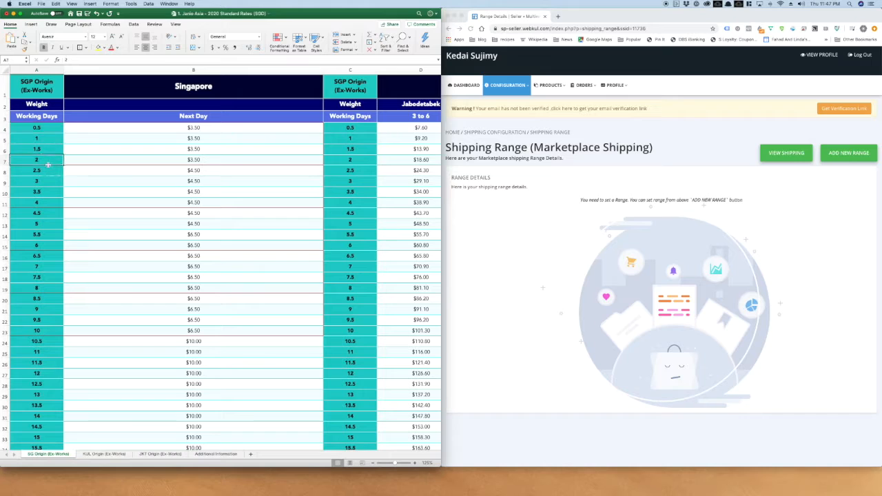
pyautogui.moveTo(49, 128); pyautogui.dragTo(174, 164)
pyautogui.moveTo(39, 171); pyautogui.dragTo(187, 201)
pyautogui.moveTo(37, 213); pyautogui.dragTo(175, 248)
pyautogui.moveTo(45, 256); pyautogui.dragTo(147, 287)
pyautogui.moveTo(46, 296); pyautogui.dragTo(176, 330)
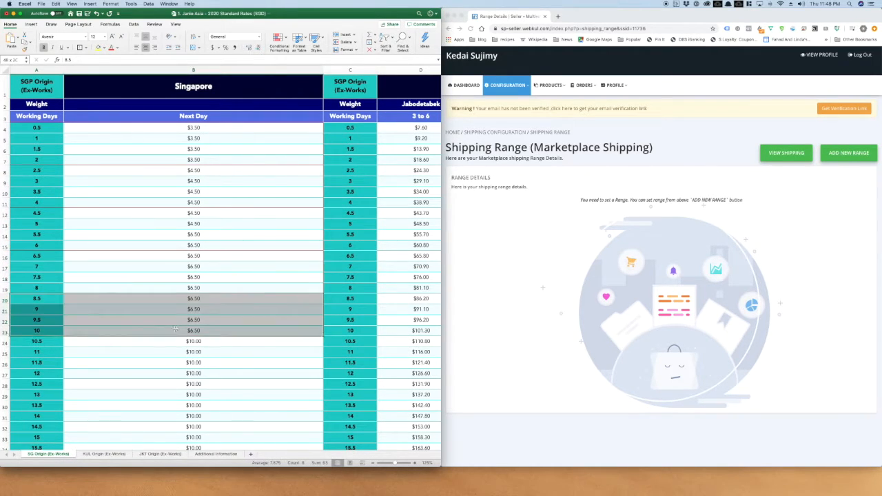
# Back in Chrome, add and save a weight-based shipping range from 0.1 to 2 kg.
pyautogui.click(841, 155)
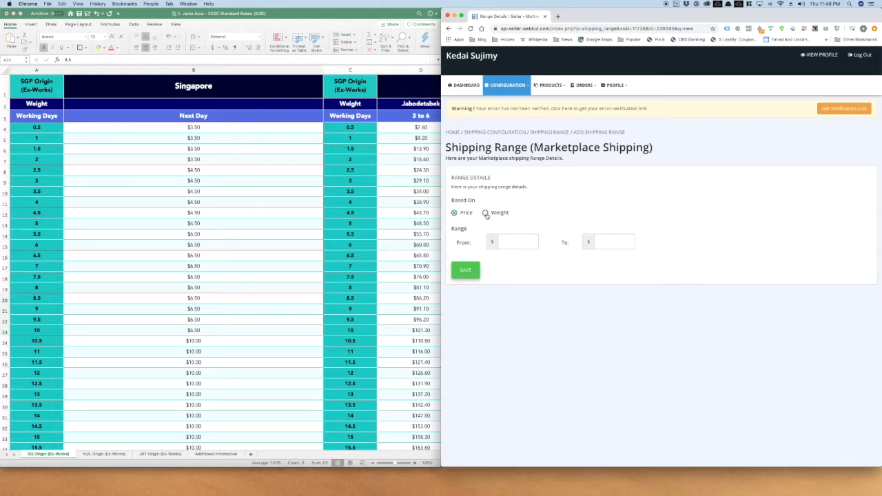
pyautogui.click(486, 214)
pyautogui.click(510, 240)
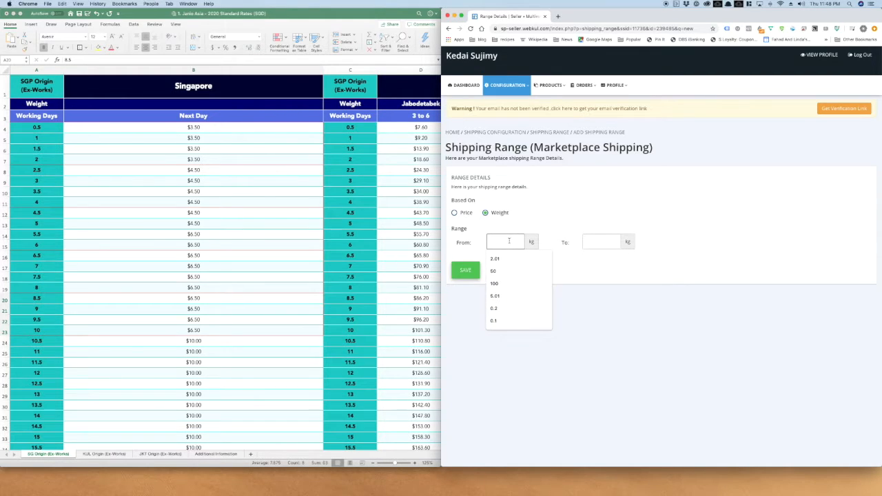
pyautogui.write('0.1')
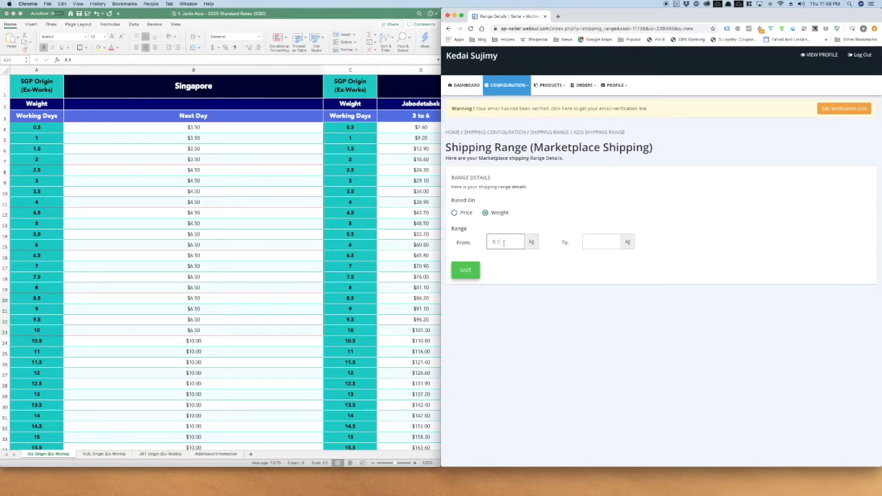
pyautogui.click(603, 242)
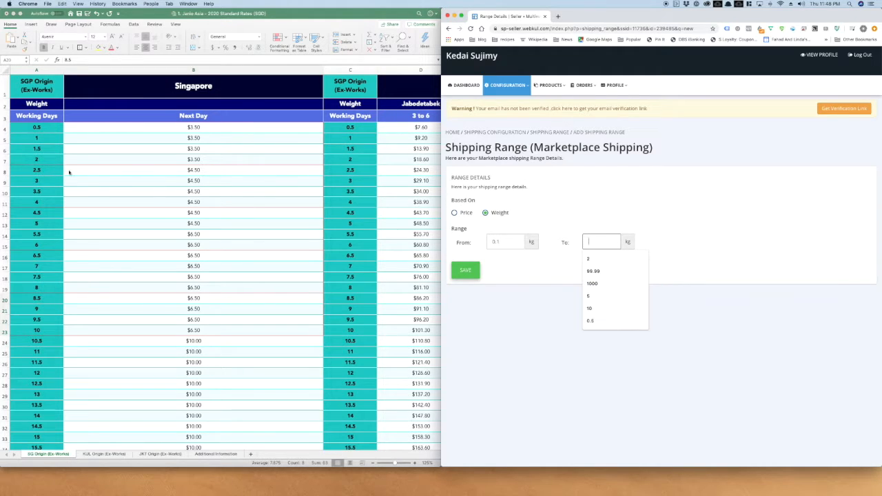
pyautogui.write('2')
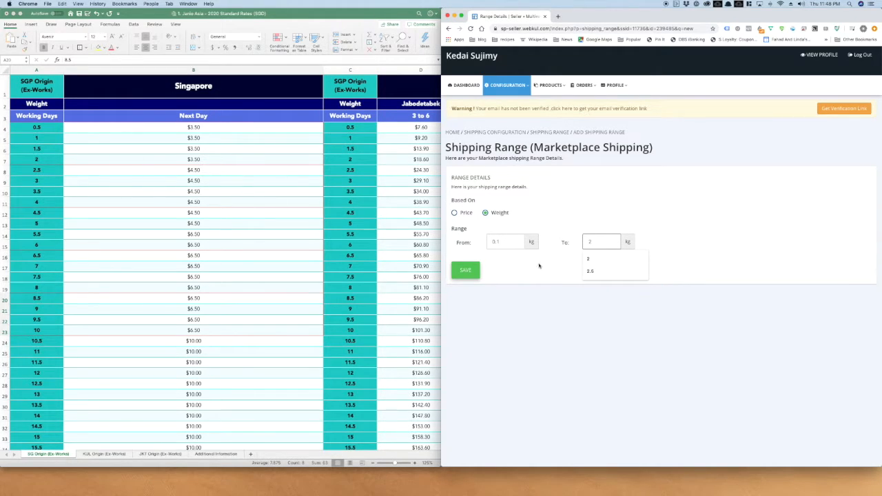
pyautogui.click(465, 270)
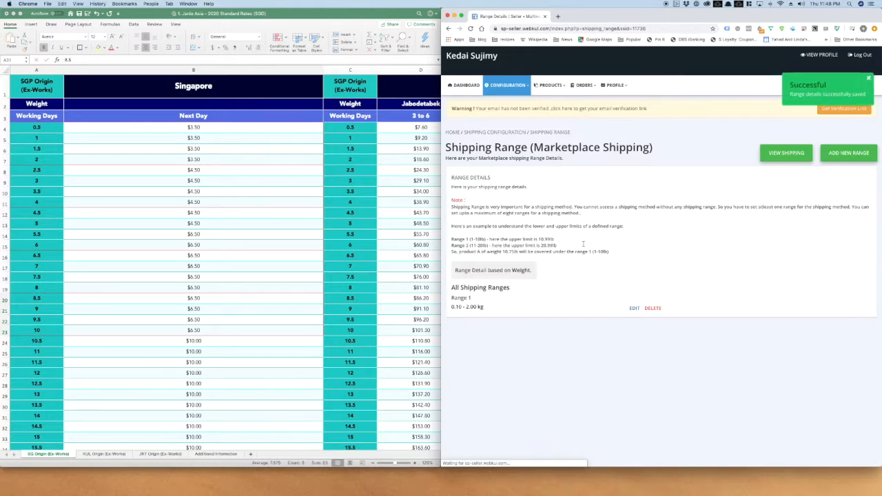
# Add and save a second shipping range based on weight, from 2.01 to 4 kg.
pyautogui.click(848, 153)
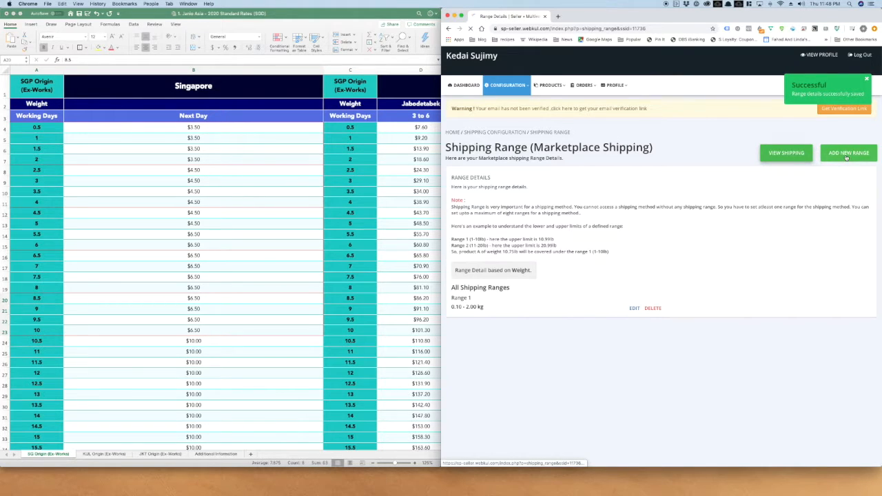
pyautogui.click(500, 306)
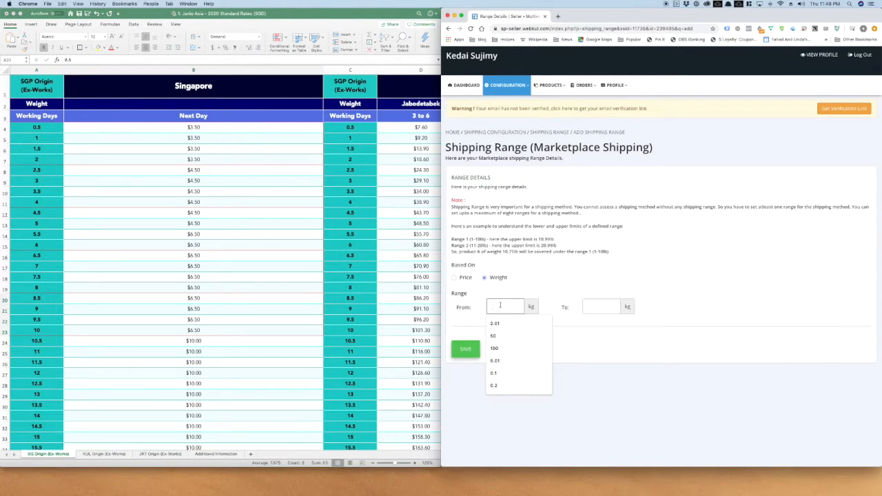
pyautogui.write('2')
pyautogui.press('Tab')
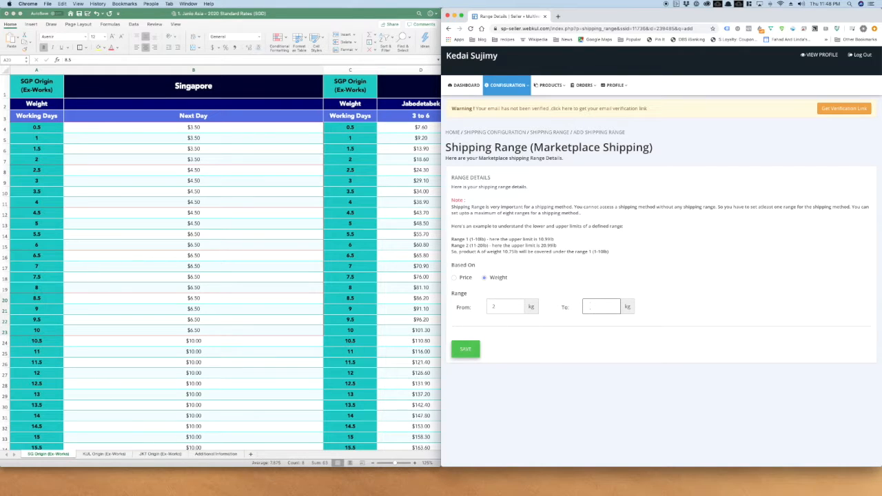
pyautogui.click(504, 309)
pyautogui.click(496, 323)
pyautogui.click(591, 305)
pyautogui.write('4')
pyautogui.click(466, 349)
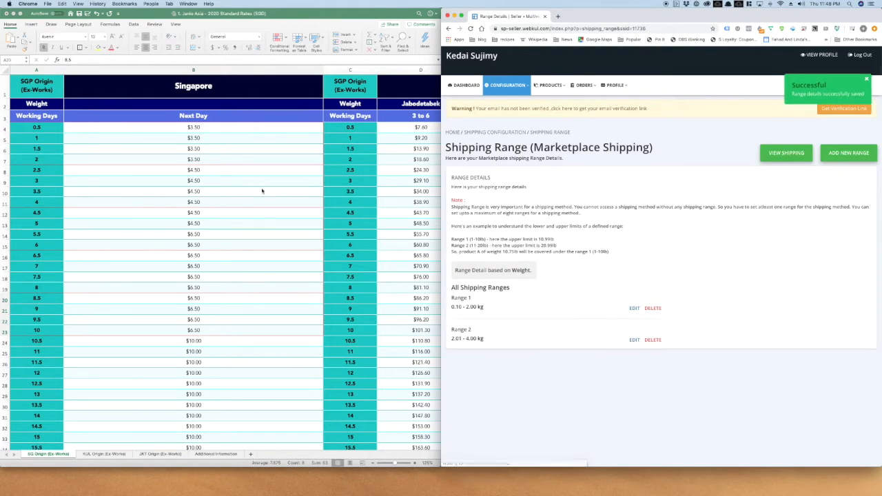
# Add and save a third weight range from 4.01 to 6 kg for Marketplace Shipping.
pyautogui.click(858, 159)
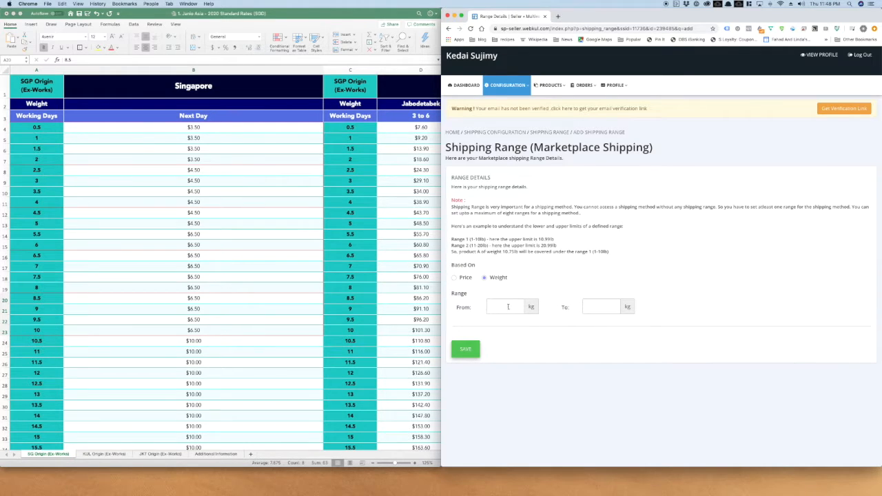
pyautogui.click(508, 307)
pyautogui.write('4.01')
pyautogui.click(592, 306)
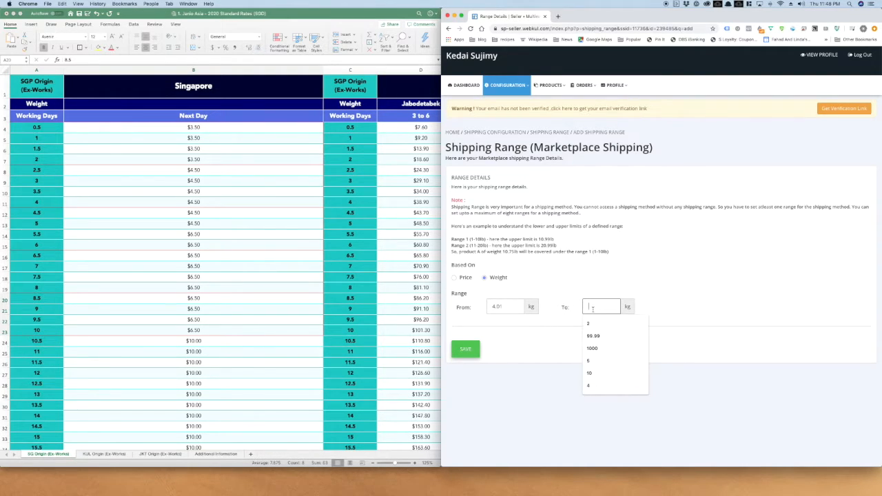
pyautogui.write('6')
pyautogui.click(465, 349)
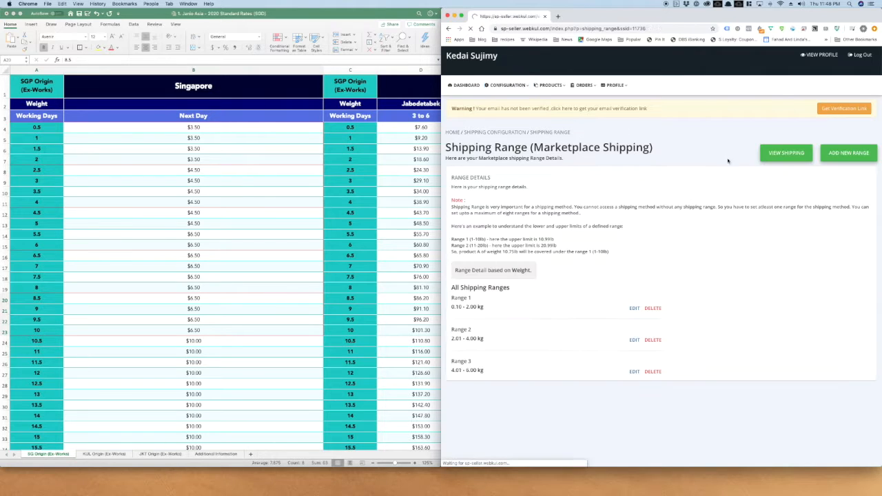
# Add and save a fourth weight range from 6.01 to 8 kg for Marketplace Shipping.
pyautogui.click(845, 157)
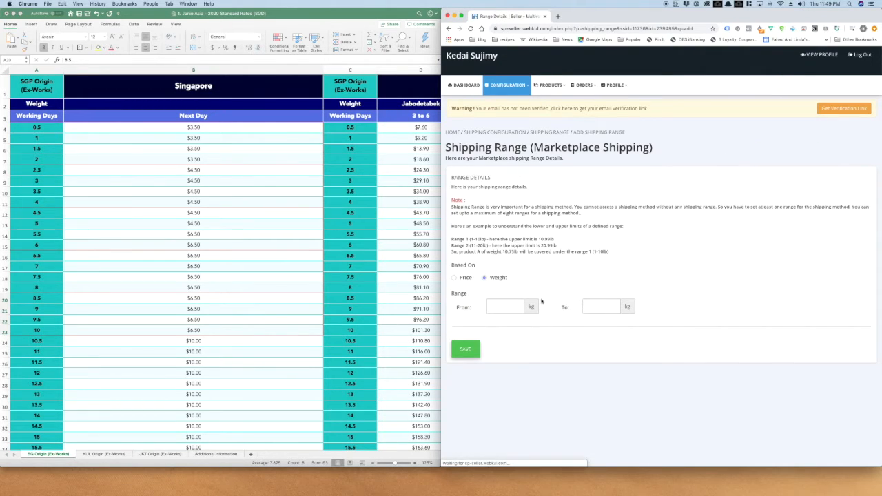
pyautogui.click(498, 306)
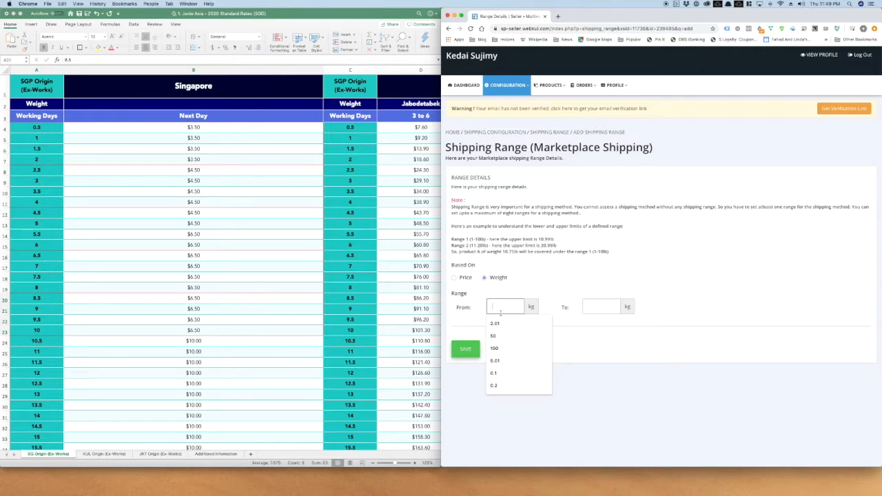
pyautogui.write('6.01')
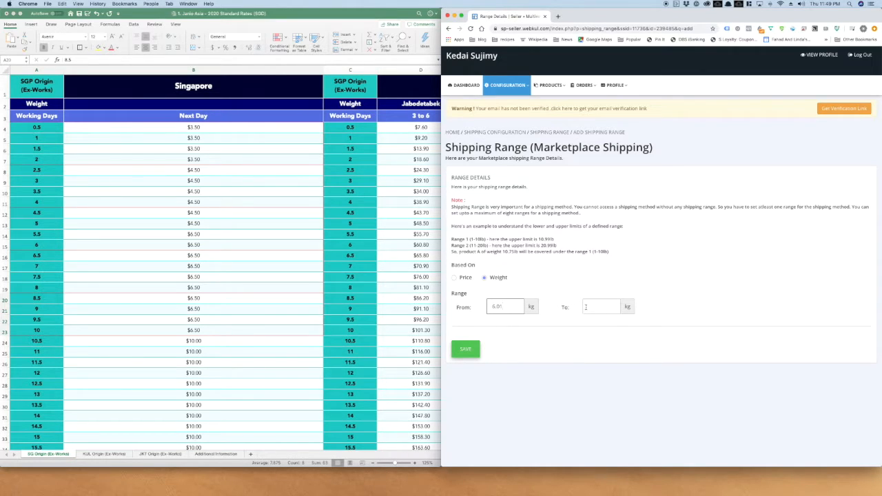
pyautogui.click(585, 307)
pyautogui.write('8')
pyautogui.click(466, 349)
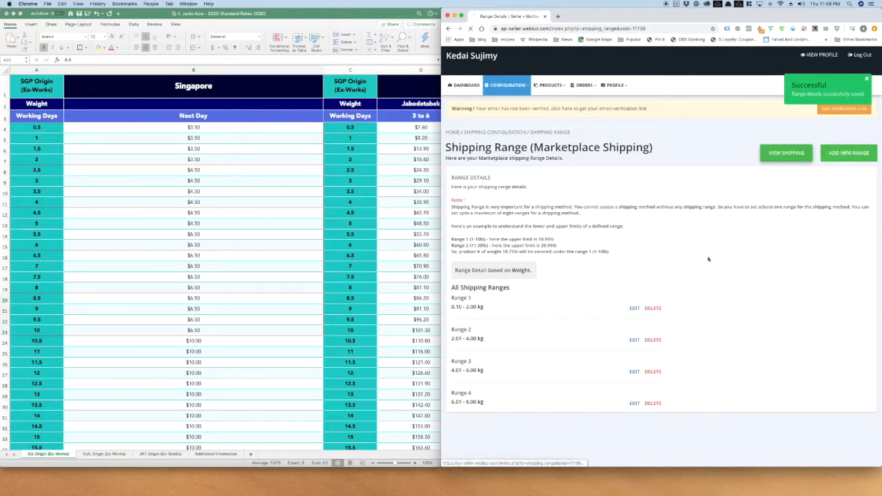
# Add and save a fifth weight range from 8.01 to 10 kg, and open the Marketplace Shipping country list.
pyautogui.click(506, 307)
pyautogui.write('8')
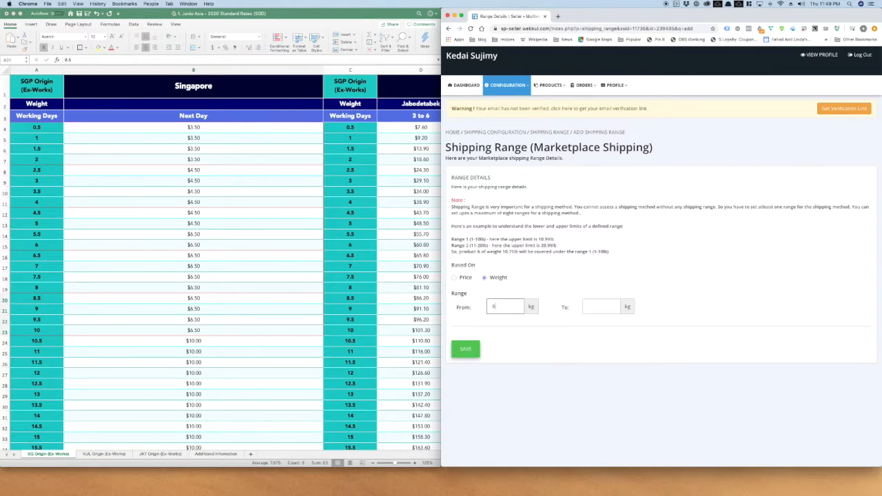
pyautogui.write('.01')
pyautogui.click(590, 307)
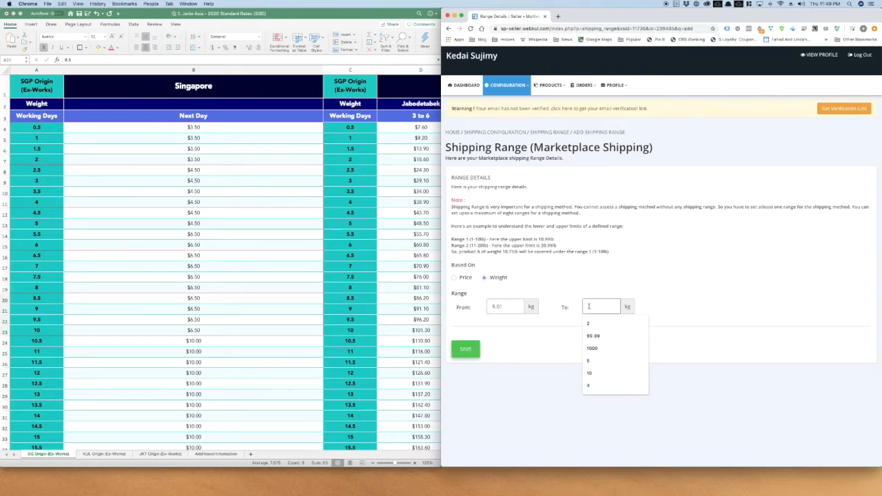
pyautogui.write('10')
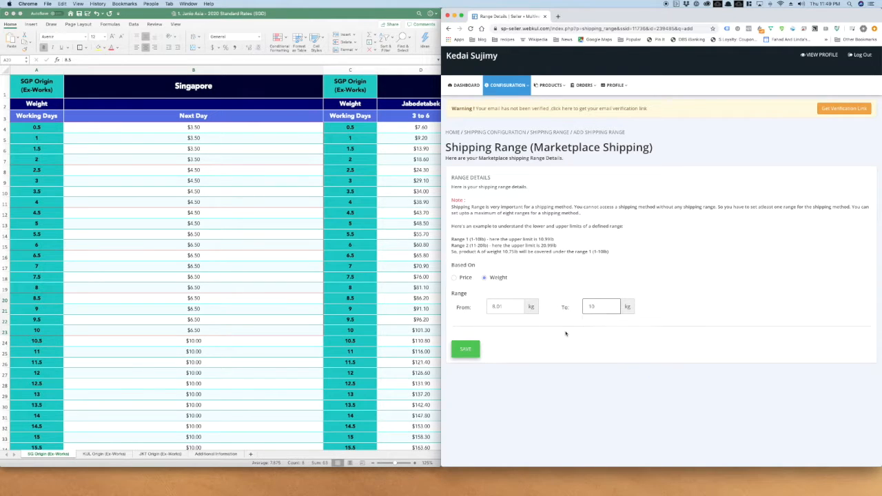
pyautogui.click(478, 349)
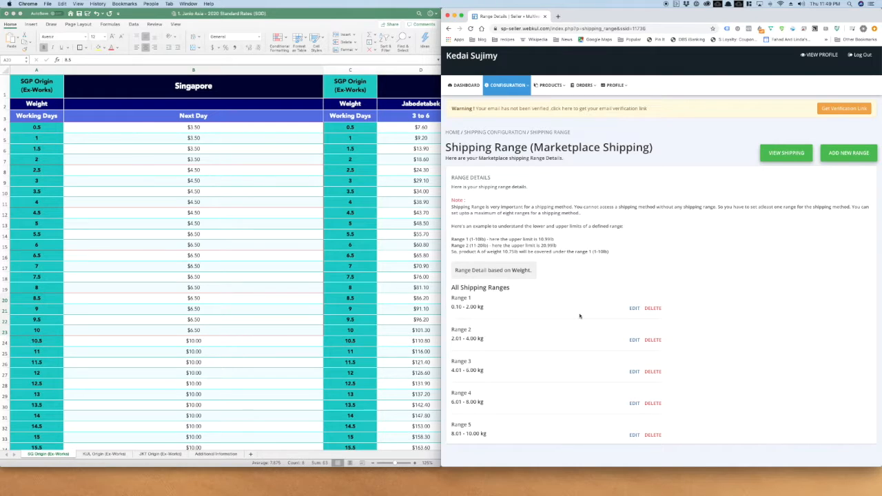
pyautogui.click(773, 152)
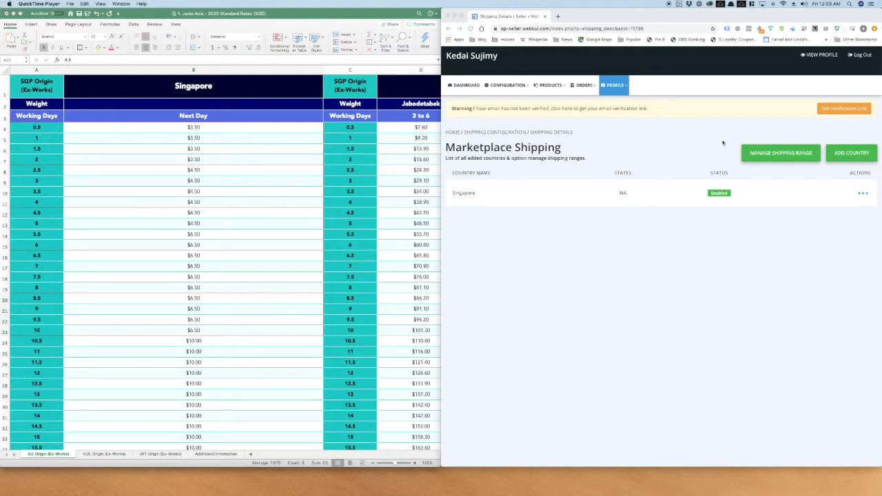
# Switch to Excel and review the Indonesia rate columns for Jabodetabek, Java and Others in the Singapore-origin sheet.
pyautogui.hscroll(10, 329, 174)
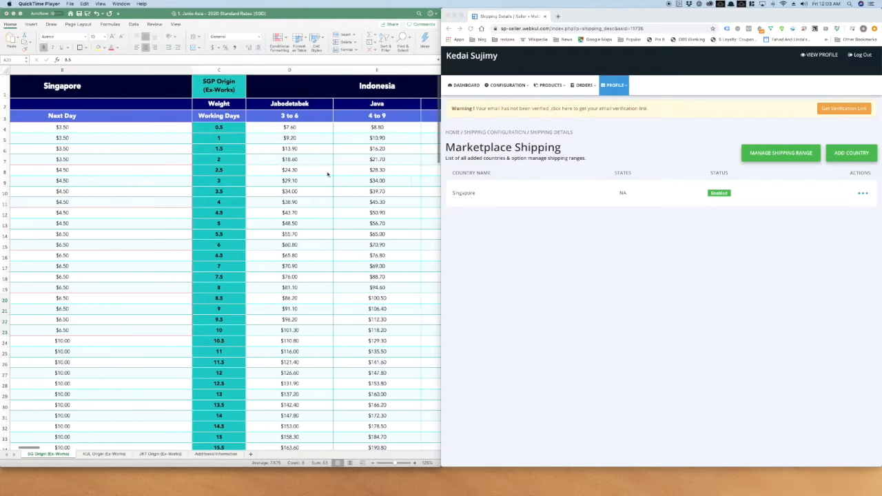
pyautogui.hscroll(1, 328, 175)
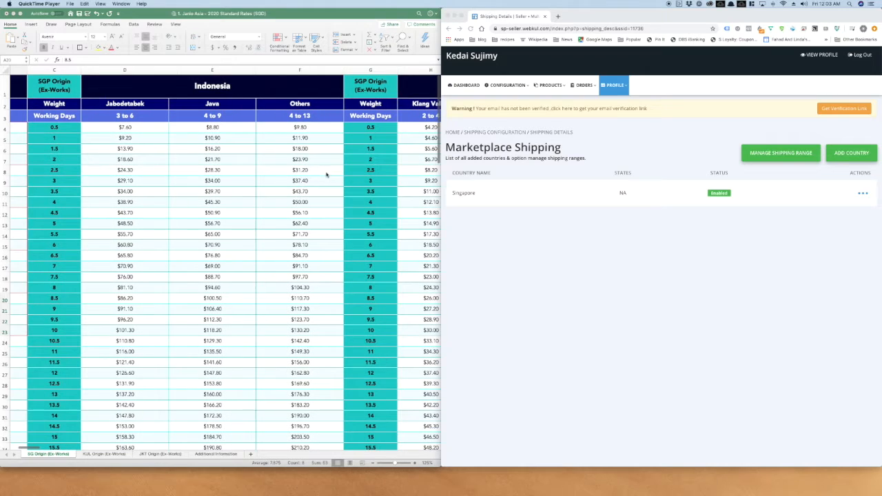
pyautogui.click(128, 106)
pyautogui.click(141, 70)
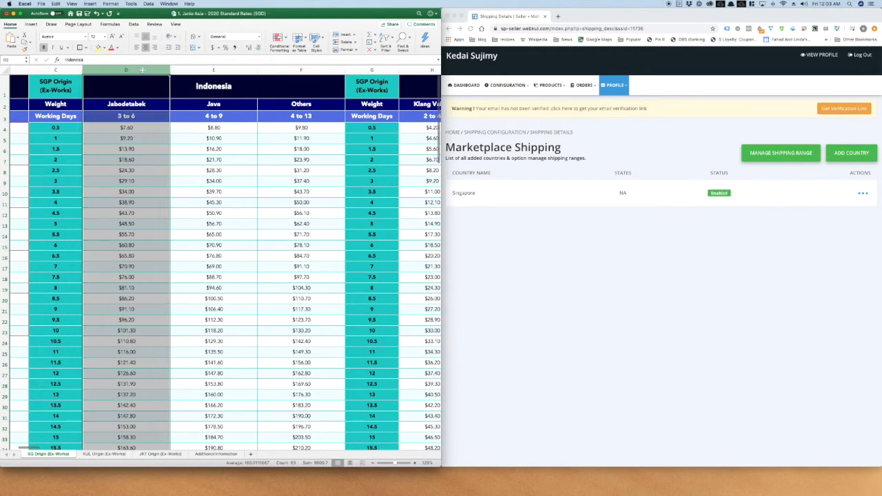
pyautogui.click(225, 70)
pyautogui.click(314, 69)
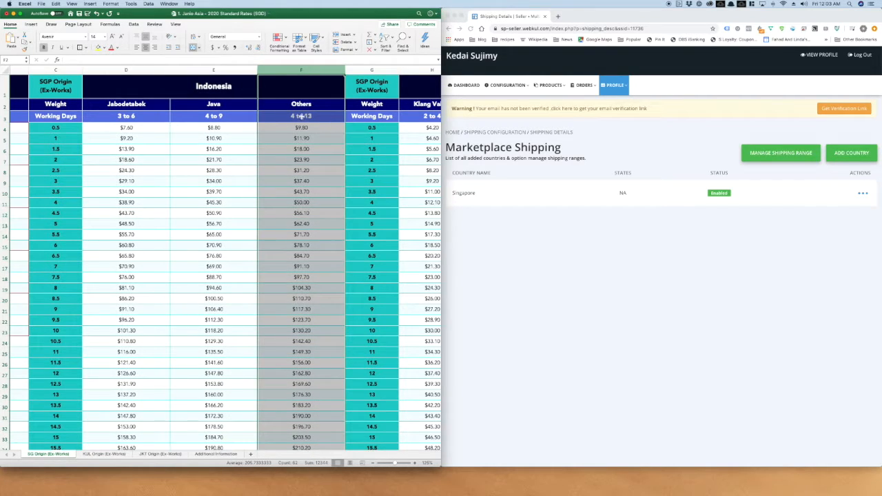
pyautogui.click(125, 70)
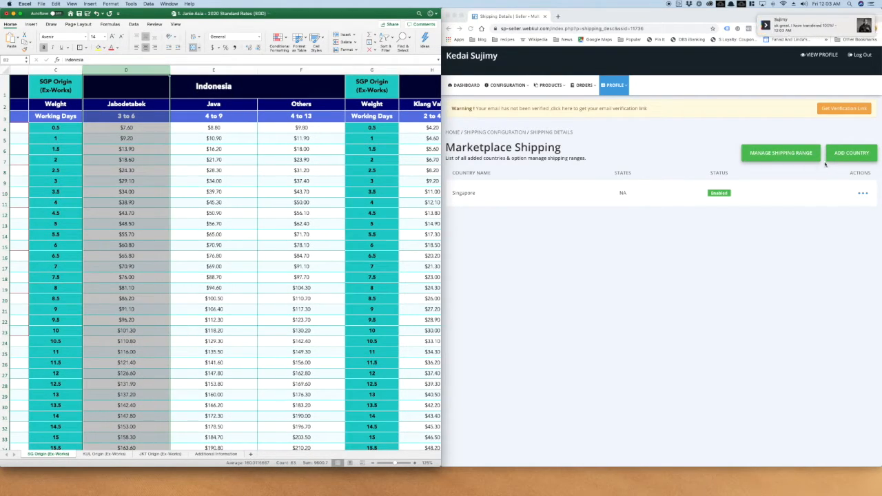
# In Chrome, start adding a shipping country to Marketplace Shipping and choose Indonesia.
pyautogui.click(849, 153)
pyautogui.click(853, 152)
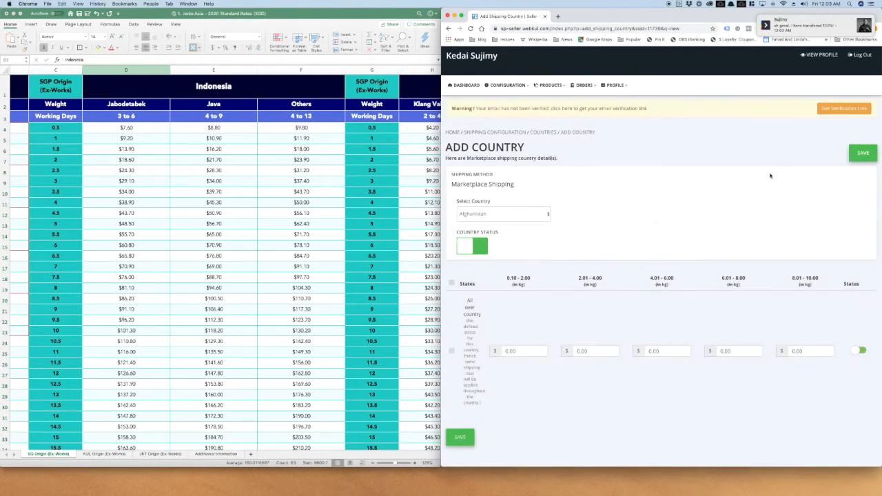
pyautogui.click(512, 214)
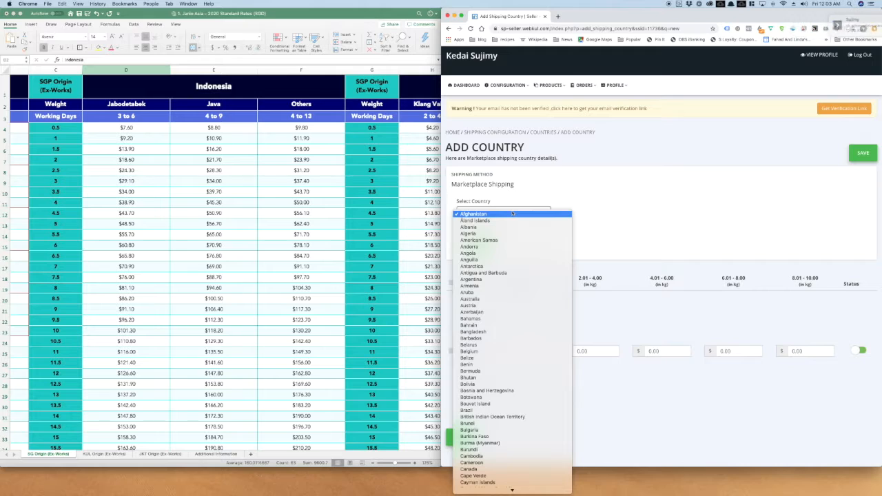
pyautogui.write('indo')
pyautogui.press('Down')
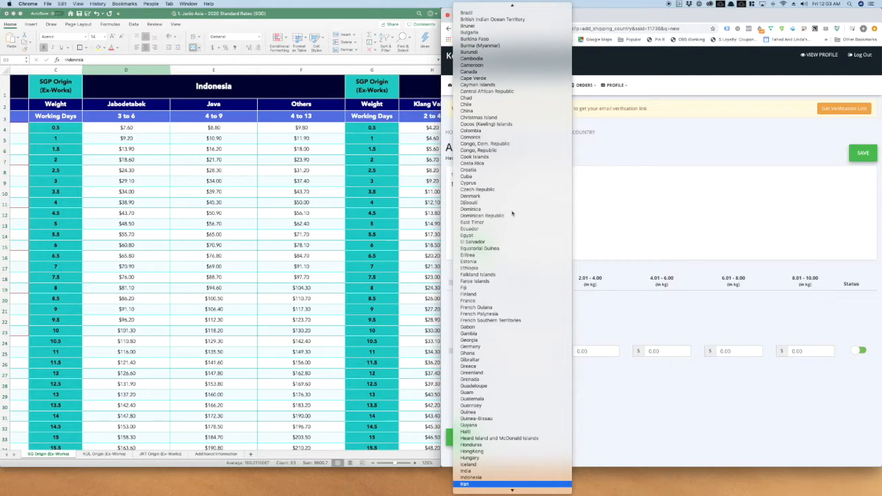
pyautogui.click(478, 472)
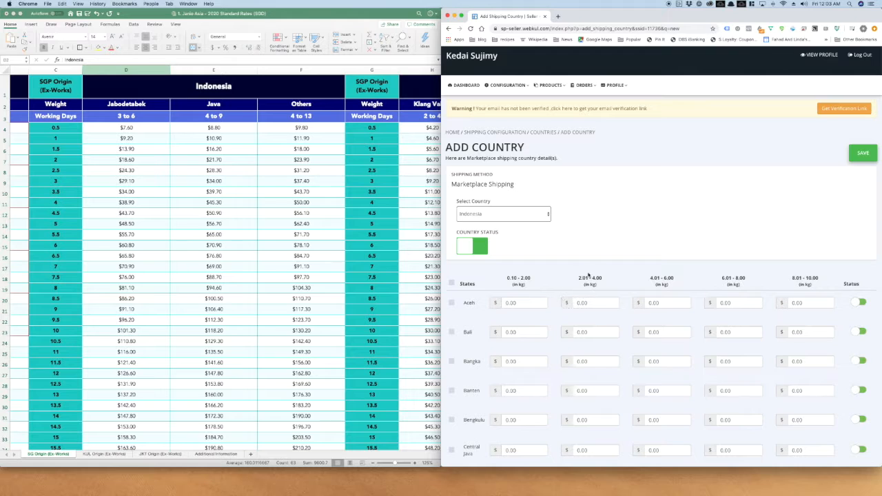
# Look through the Indonesian states and select Jakarta.
pyautogui.scroll(-5, 564, 278)
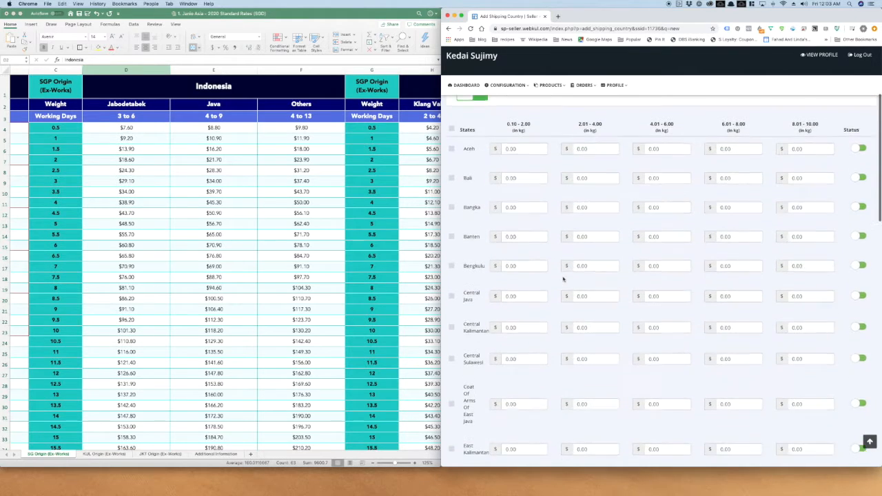
pyautogui.scroll(-2, 564, 279)
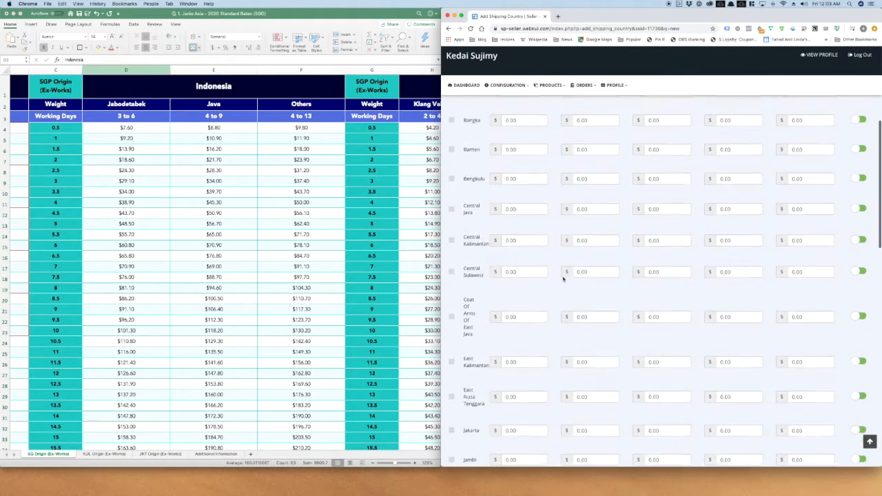
pyautogui.scroll(-15, 578, 221)
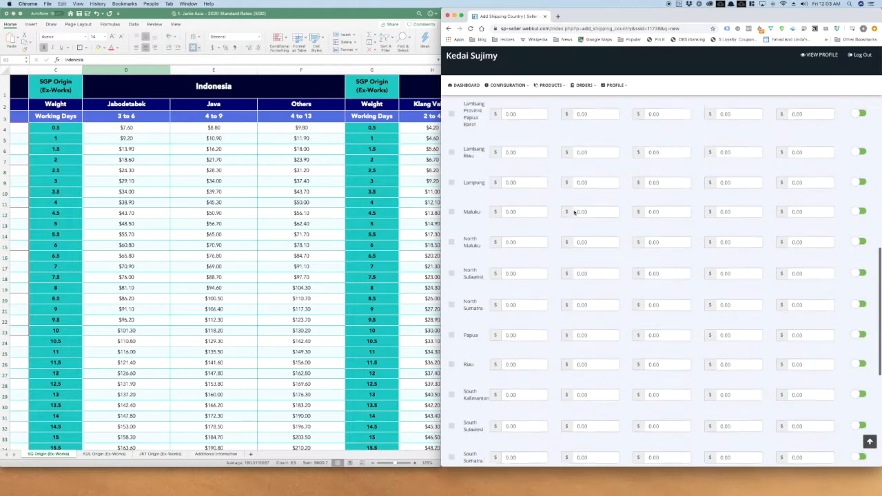
pyautogui.scroll(3, 574, 213)
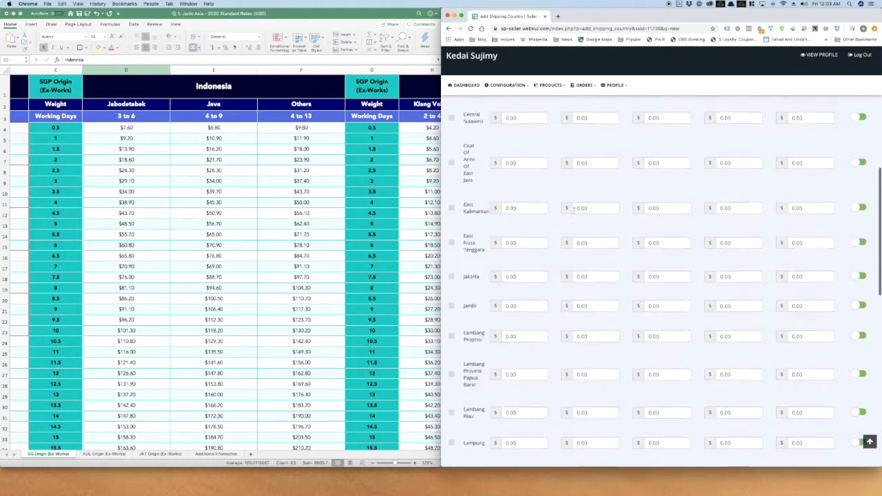
pyautogui.scroll(10, 574, 210)
pyautogui.scroll(-3, 574, 213)
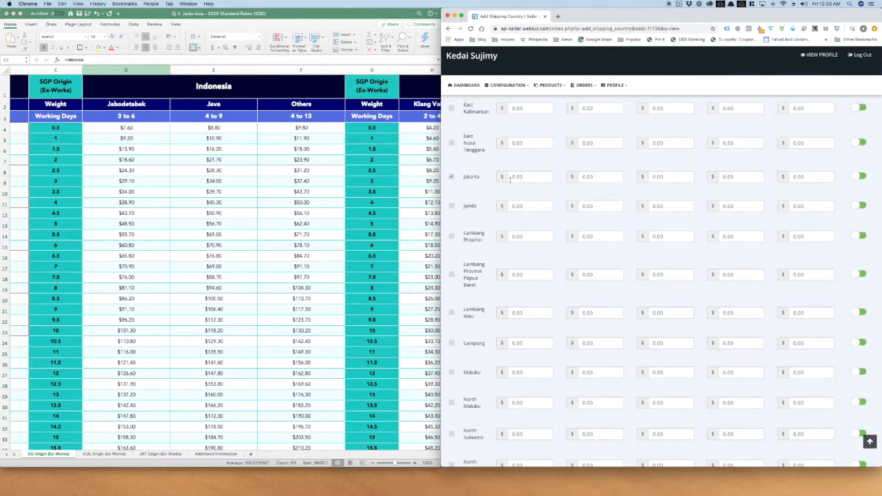
pyautogui.hscroll(1, 530, 179)
pyautogui.scroll(5, 530, 182)
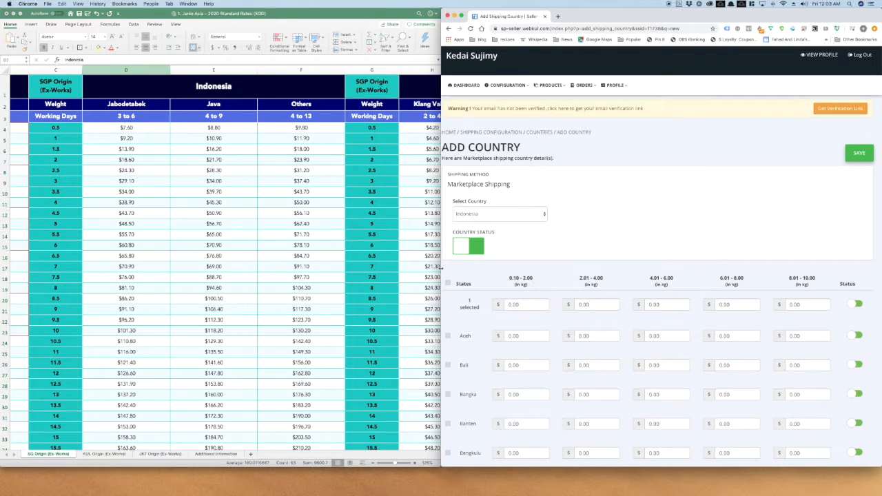
# Look up the 2 kg Jabodetabek rate in Excel and set Jakarta's 0.10–2.00 kg rate to 18.6 in Chrome.
pyautogui.click(120, 160)
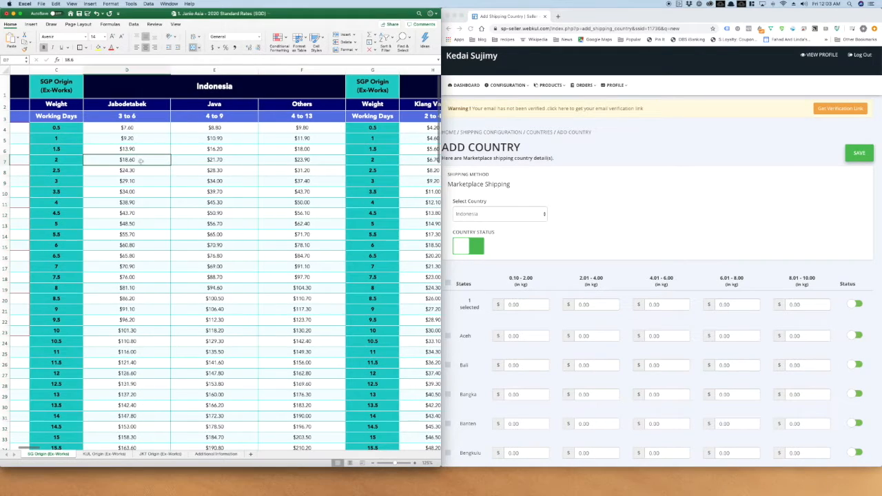
pyautogui.scroll(-3, 531, 308)
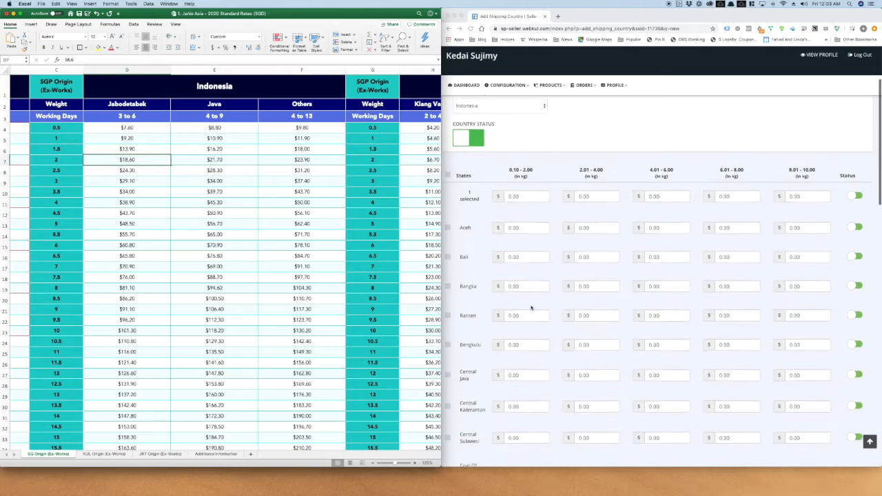
pyautogui.scroll(-15, 531, 307)
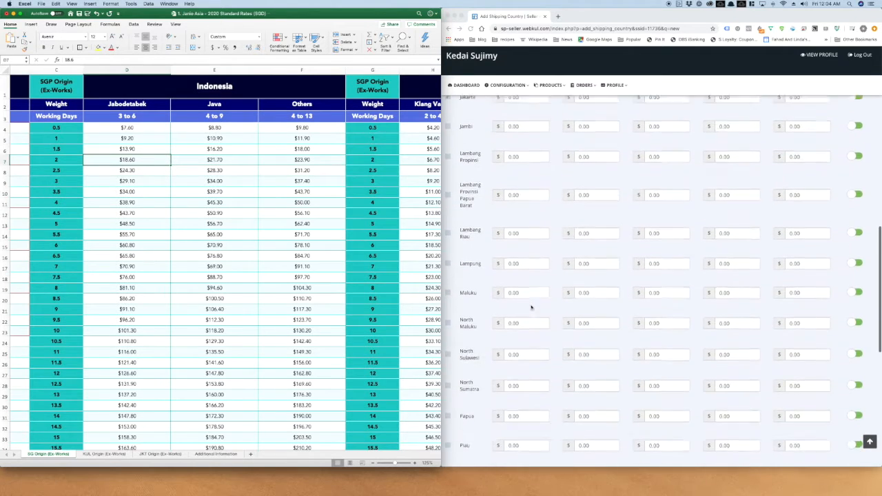
pyautogui.scroll(-7, 532, 308)
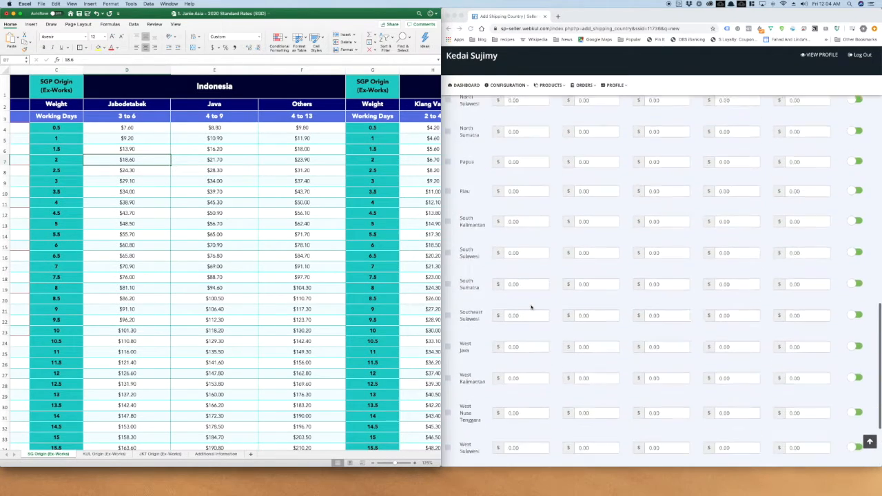
pyautogui.scroll(10, 531, 307)
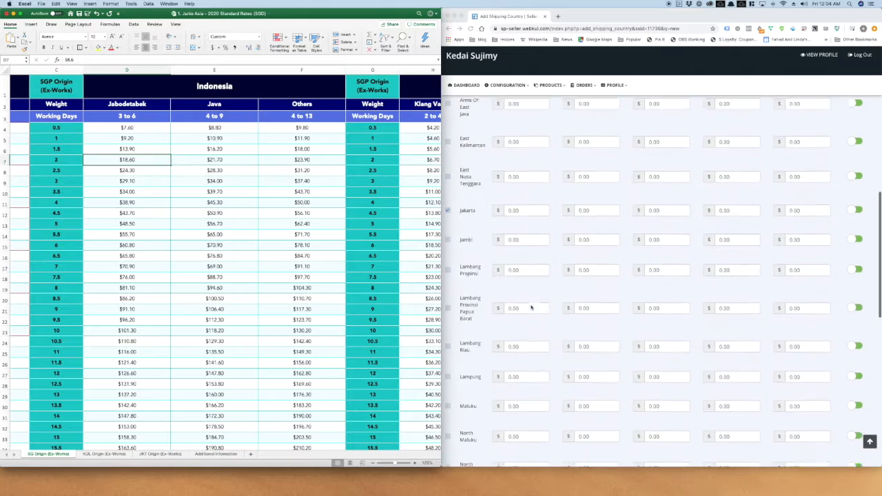
pyautogui.doubleClick(521, 231)
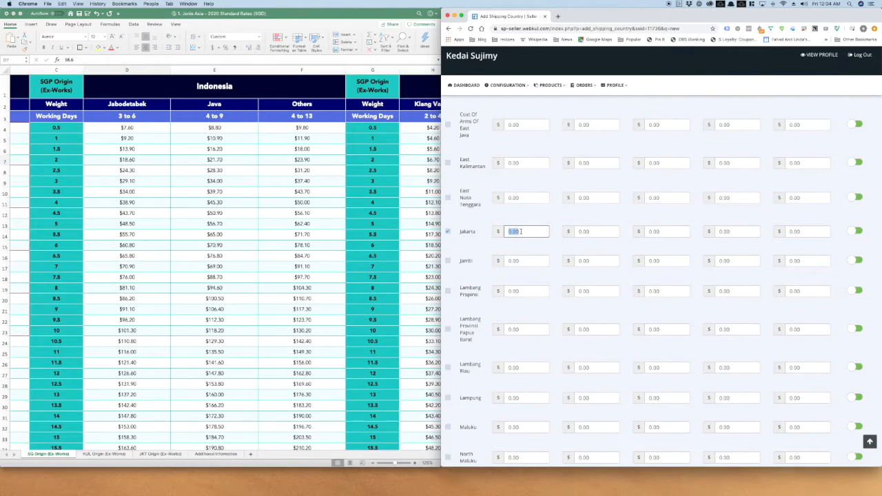
pyautogui.write('18.6')
# Set Jakarta's rates to 38.9 for 2.01–4.00 kg, 60.8 for 4.01–6.00 kg, 81.10 for 6.01–8.00 kg and 101.3 for 8.01–10.00 kg.
pyautogui.doubleClick(595, 231)
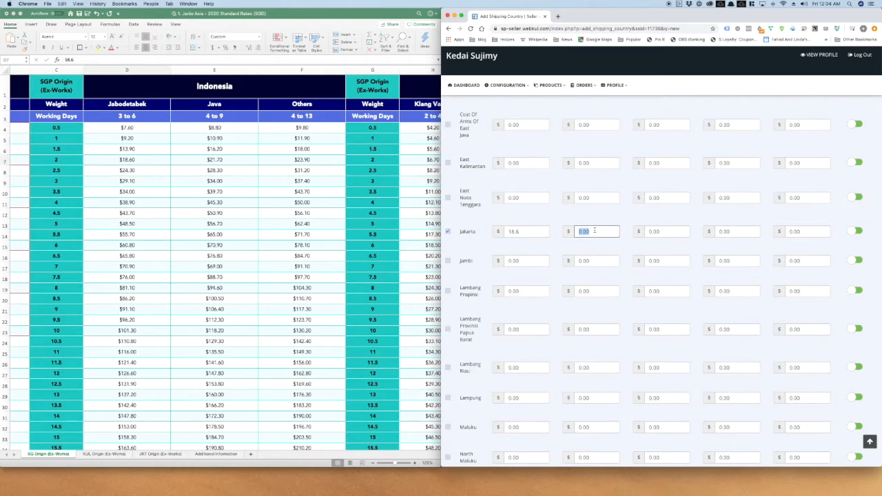
pyautogui.write('38.9')
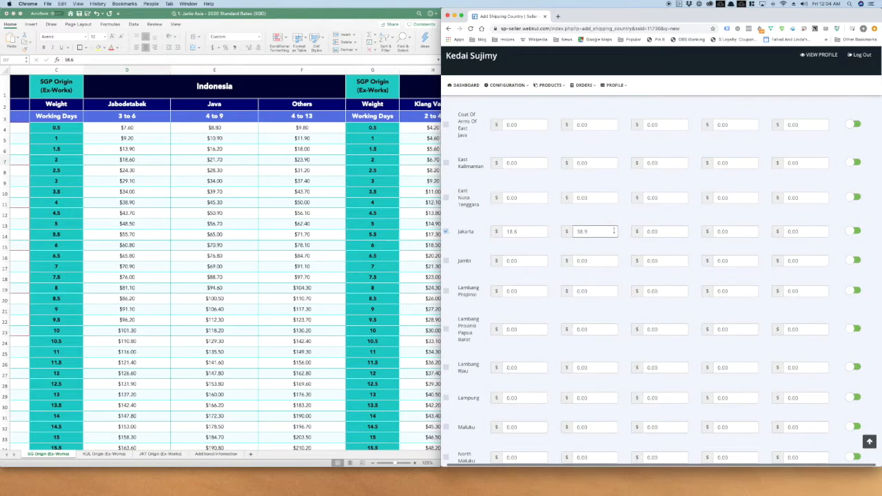
pyautogui.doubleClick(653, 232)
pyautogui.scroll(1, 653, 231)
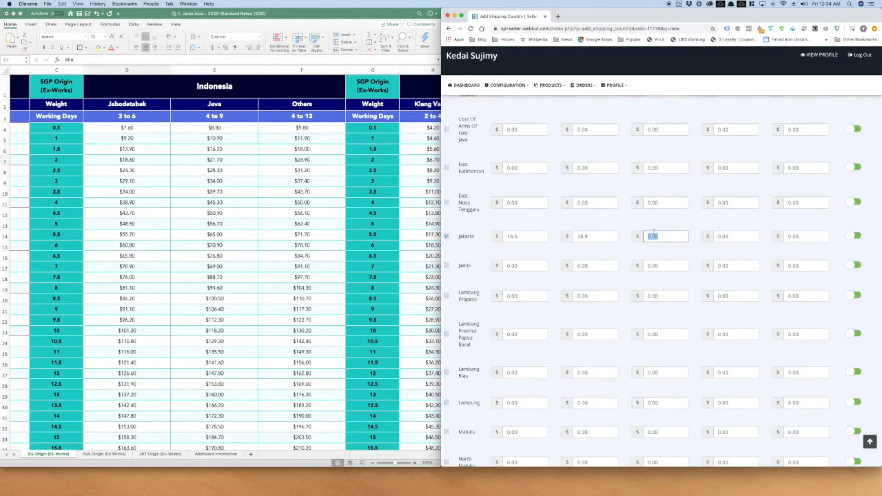
pyautogui.write('6')
pyautogui.doubleClick(716, 235)
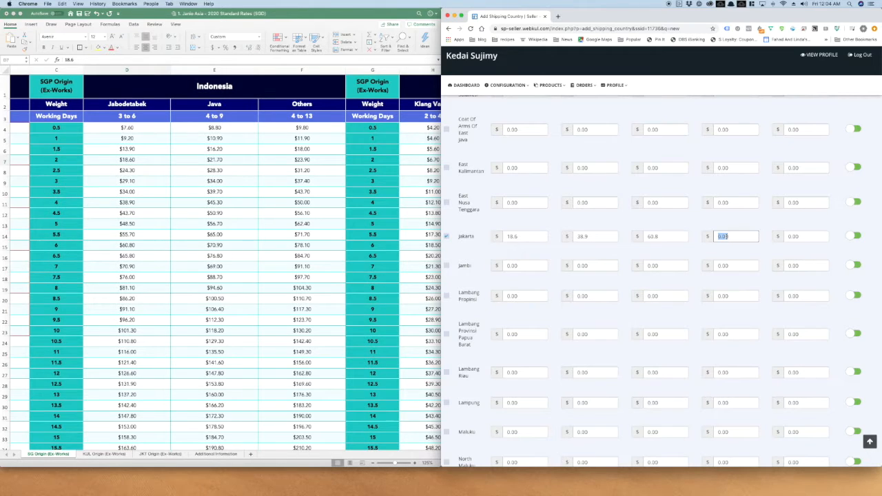
pyautogui.write('81.10')
pyautogui.click(793, 236)
pyautogui.write('101')
# Select Central Java and West Java in the list of Indonesian states.
pyautogui.scroll(5, 466, 245)
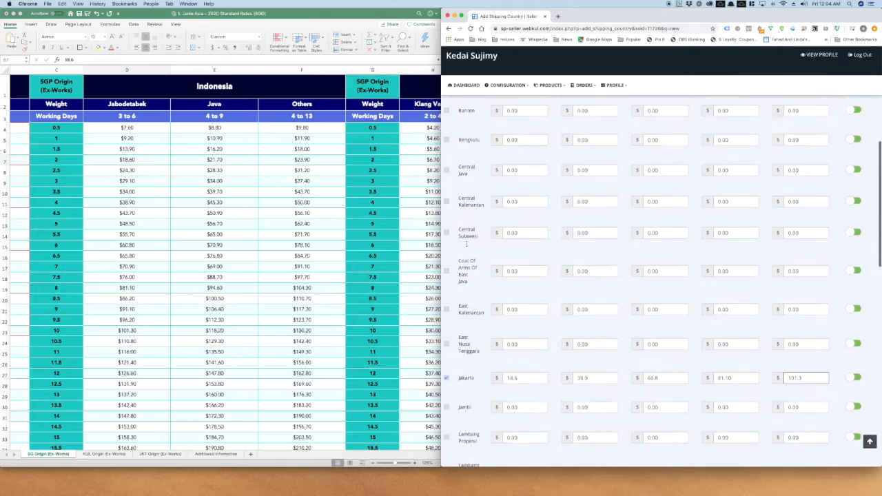
pyautogui.scroll(5, 467, 245)
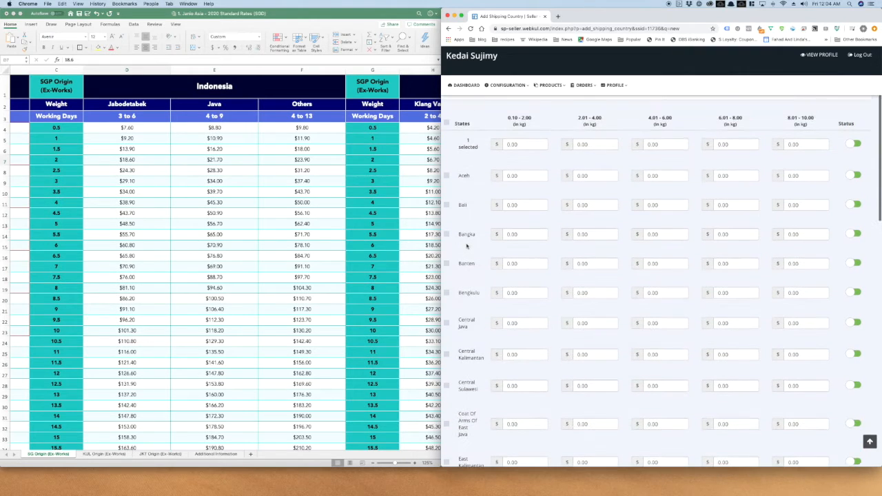
pyautogui.scroll(-4, 458, 249)
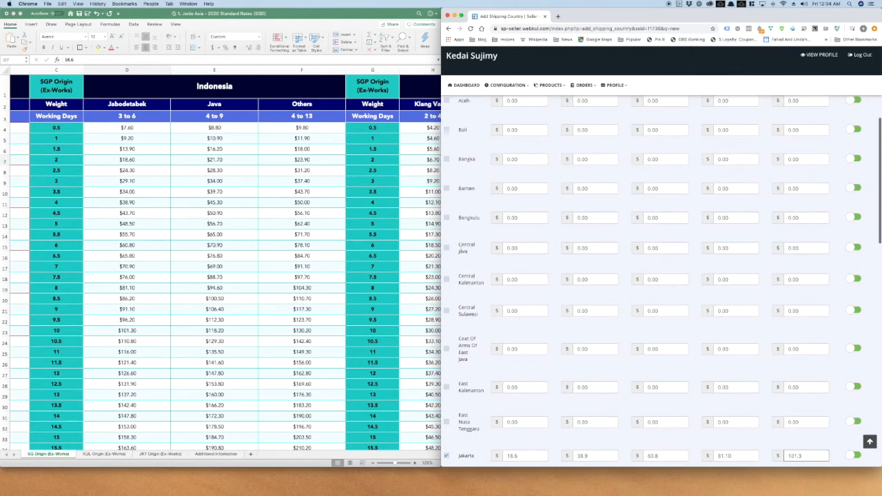
pyautogui.click(448, 250)
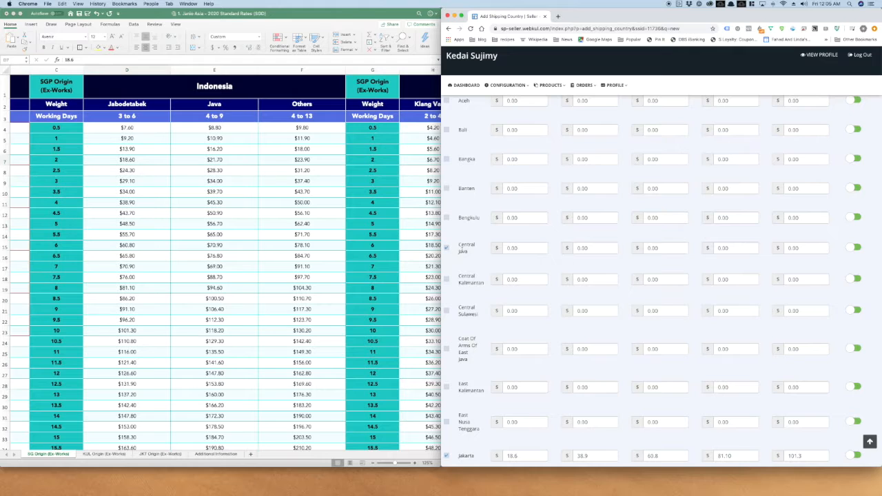
pyautogui.scroll(-2, 460, 248)
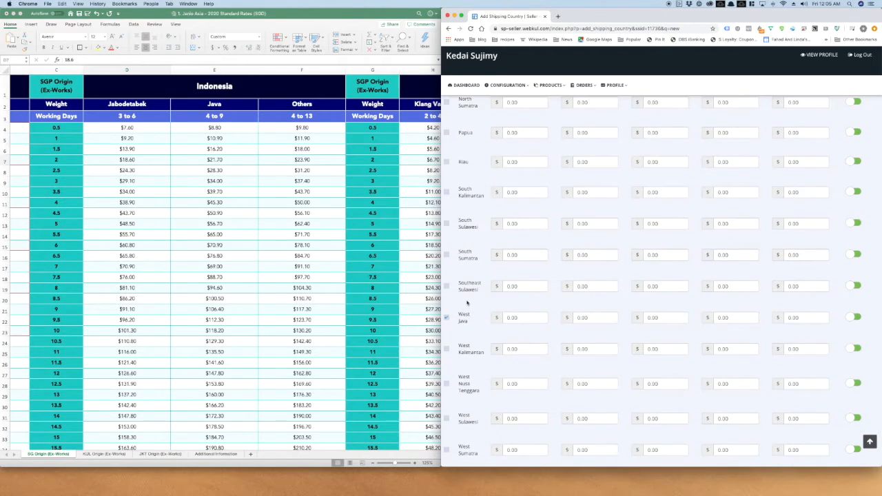
# Go through the Indonesian states and add Coat Of Arms Of East Java to the selection.
pyautogui.scroll(-1, 470, 301)
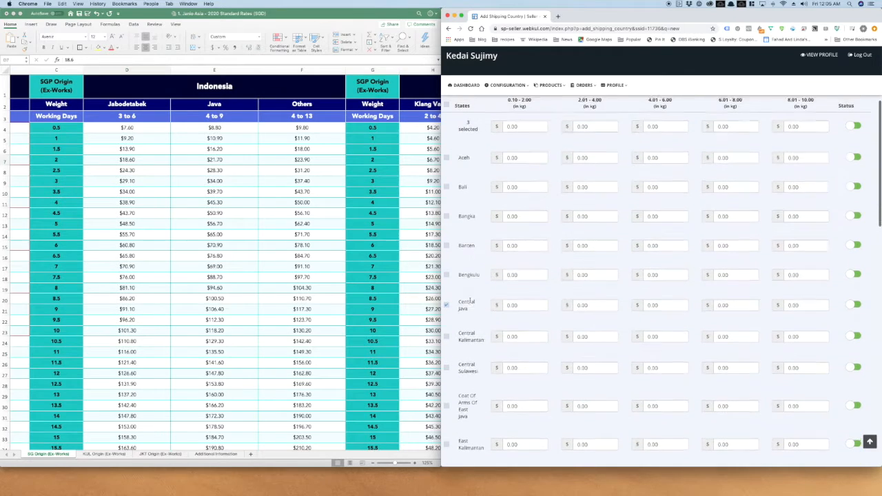
pyautogui.scroll(2, 470, 301)
pyautogui.scroll(-3, 471, 302)
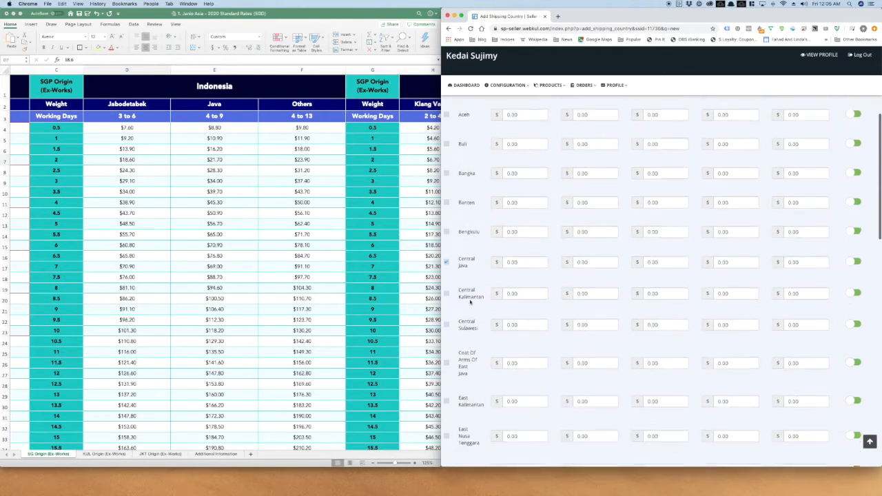
pyautogui.scroll(-5, 470, 301)
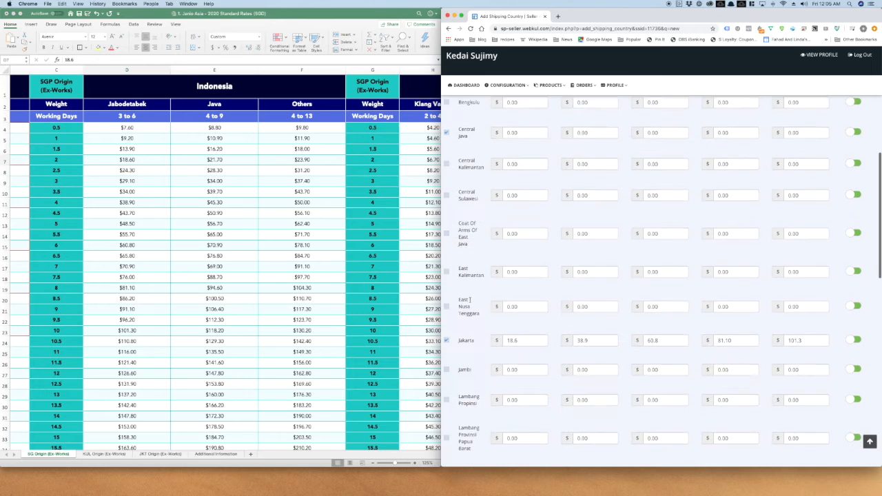
pyautogui.scroll(-1, 470, 302)
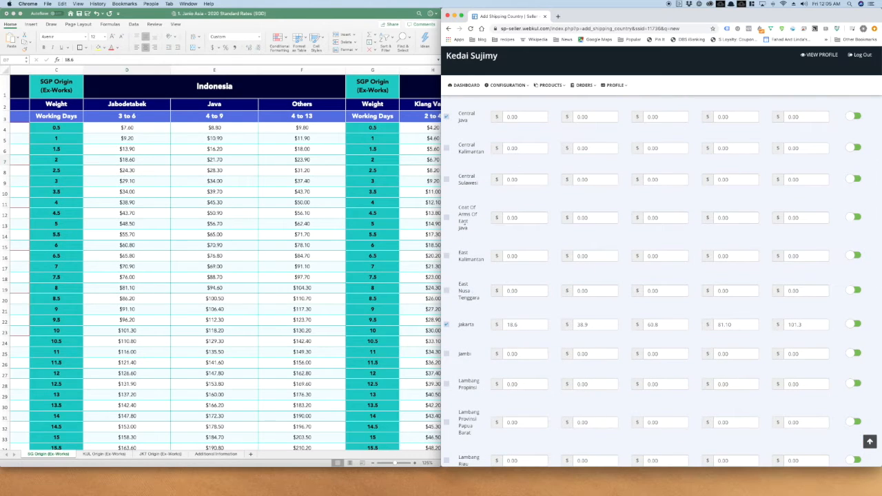
pyautogui.click(447, 218)
pyautogui.scroll(3, 491, 232)
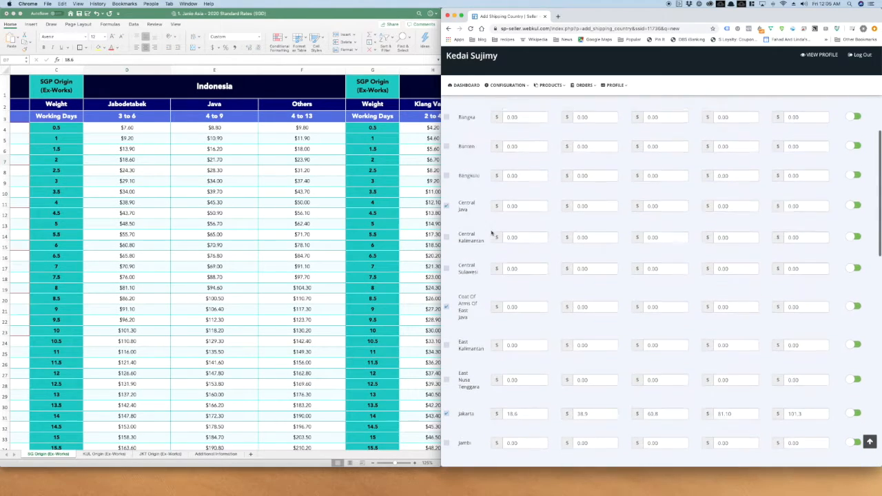
# Set Central Java's rates in Chrome to 21.70 for 0.10–2.00 kg and 45.30 for 2.01–4.00 kg, checking the Java rates in Excel.
pyautogui.scroll(4, 492, 233)
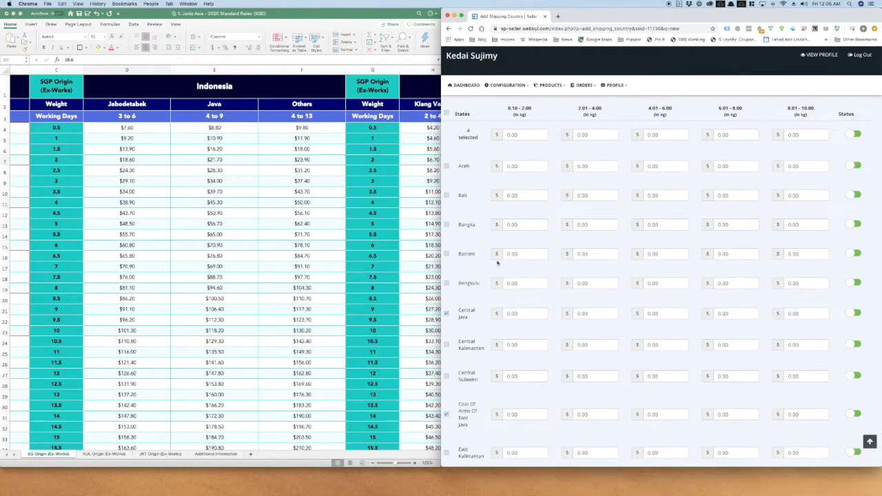
pyautogui.moveTo(523, 316); pyautogui.dragTo(494, 313)
pyautogui.write('21.7')
pyautogui.click(589, 313)
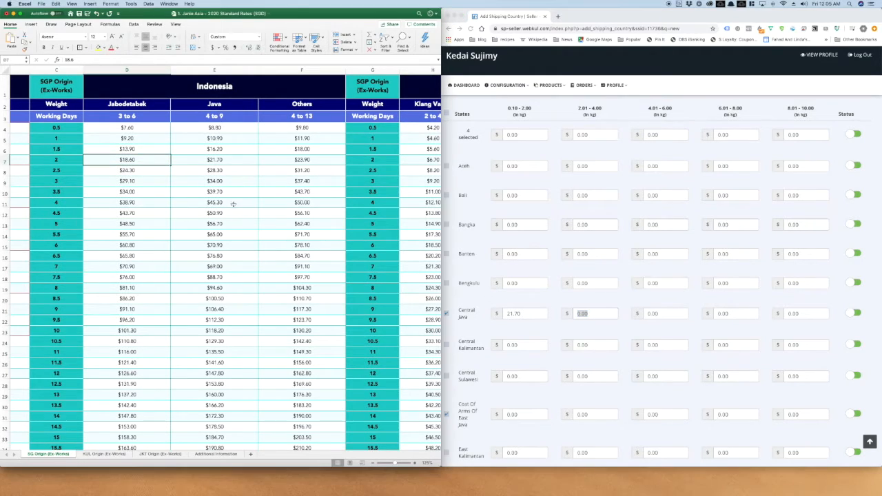
pyautogui.click(233, 204)
pyautogui.click(595, 315)
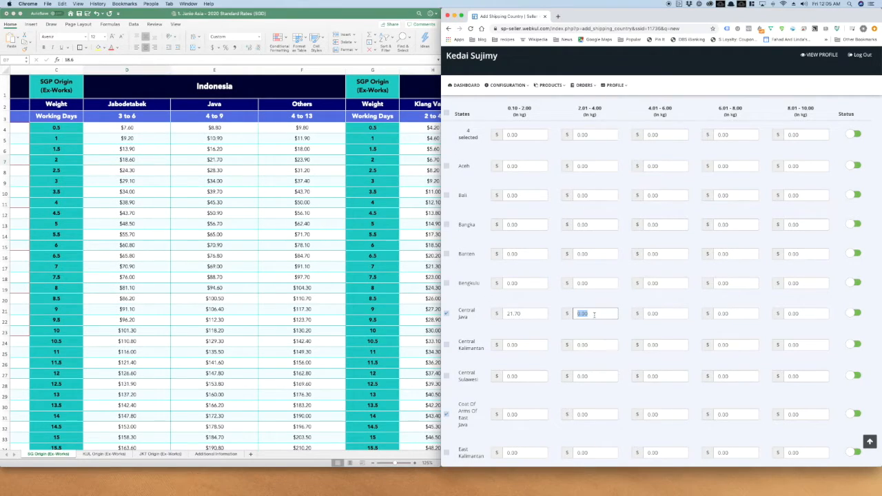
pyautogui.write('45.30')
pyautogui.press('Tab')
# Check the 6 kg Java rate in Excel and set Central Java's 4.01–6.00 kg rate to 70.90 in Chrome.
pyautogui.click(226, 249)
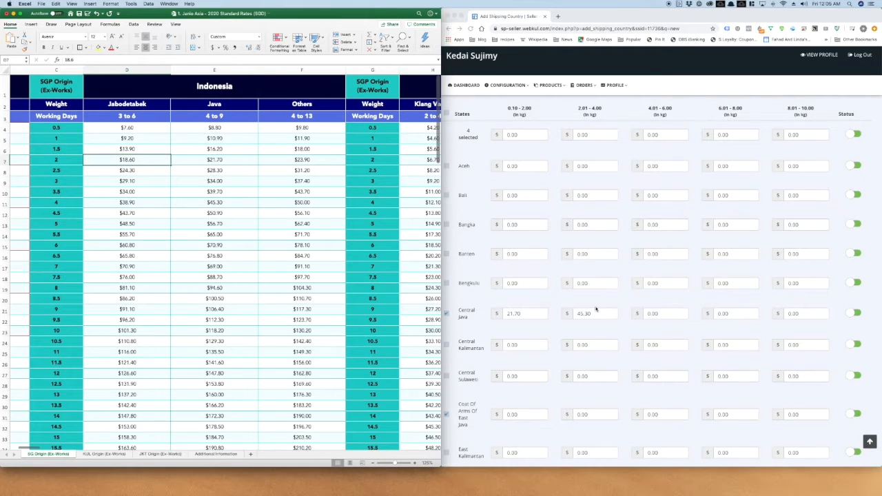
pyautogui.click(656, 314)
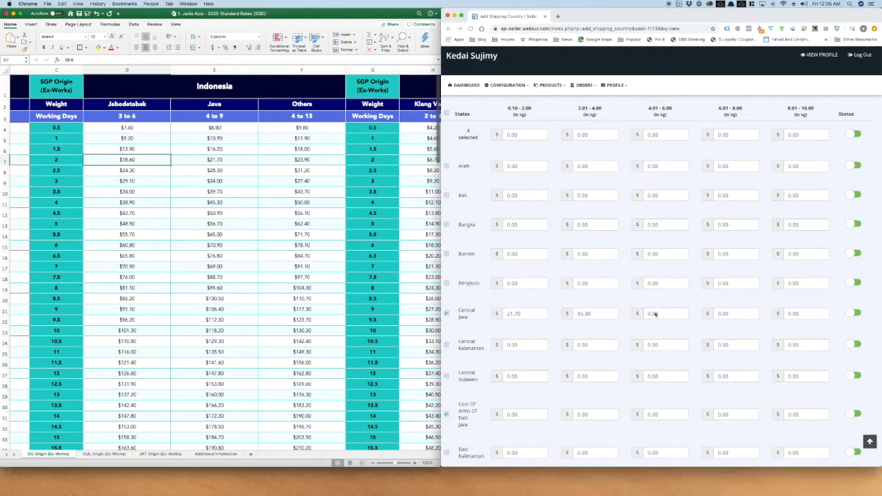
pyautogui.doubleClick(653, 313)
pyautogui.write('70')
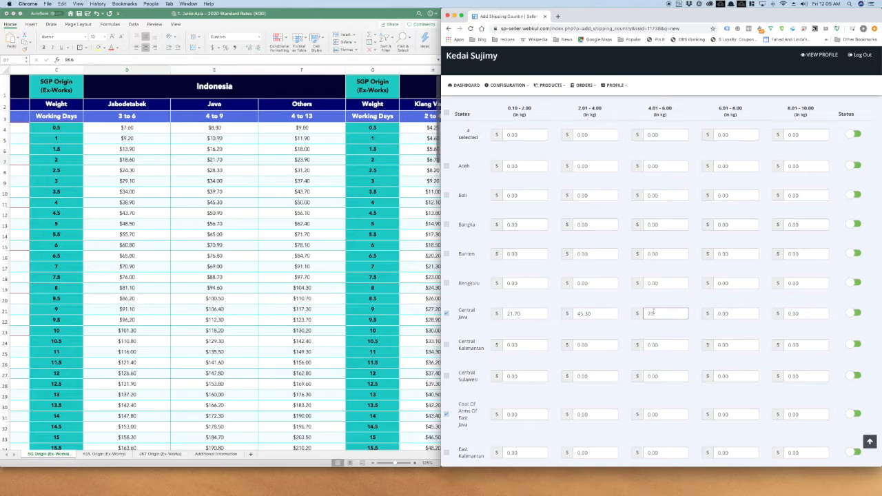
pyautogui.write('.90')
# Look up the 8 kg Java rate in Excel, and set Central Java's rates in Chrome to 94.6 for 6.01–8.00 kg and 118.20 for 8.01–10.00 kg.
pyautogui.doubleClick(739, 313)
pyautogui.click(187, 309)
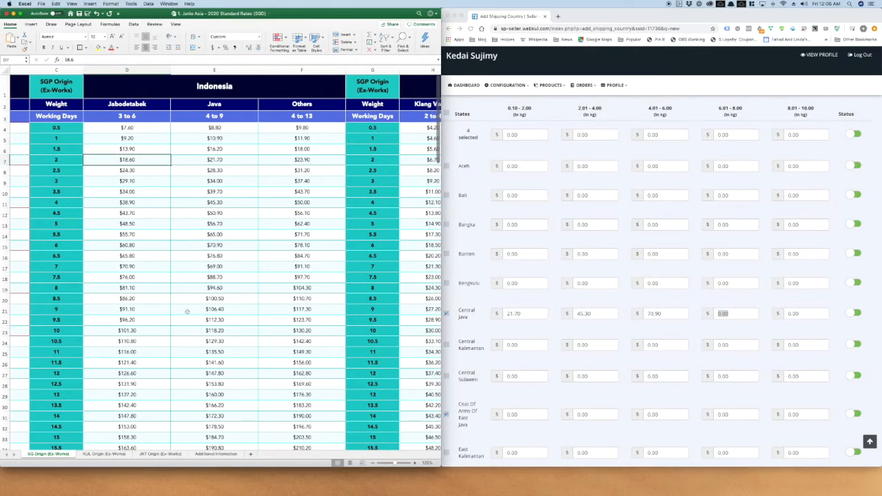
pyautogui.click(217, 299)
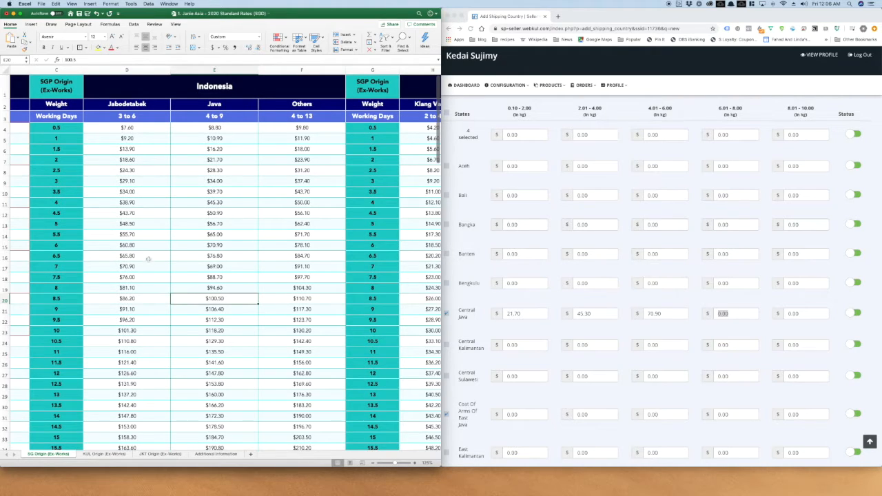
pyautogui.click(215, 288)
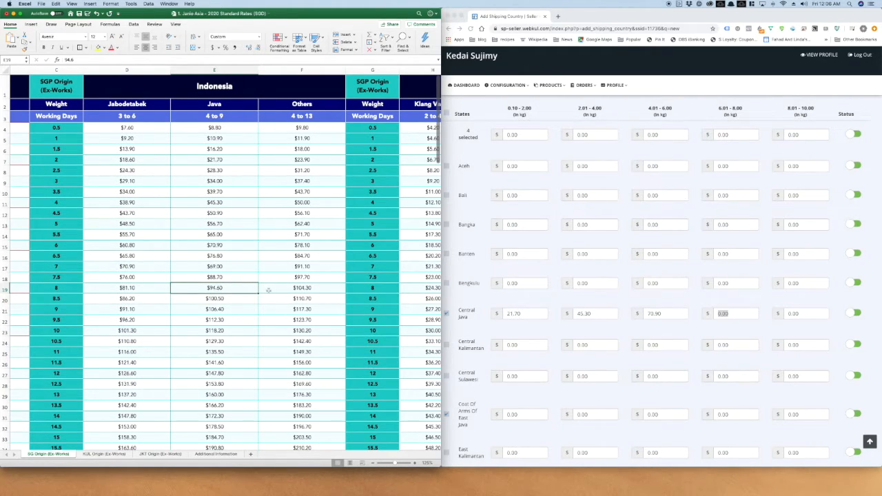
pyautogui.click(737, 315)
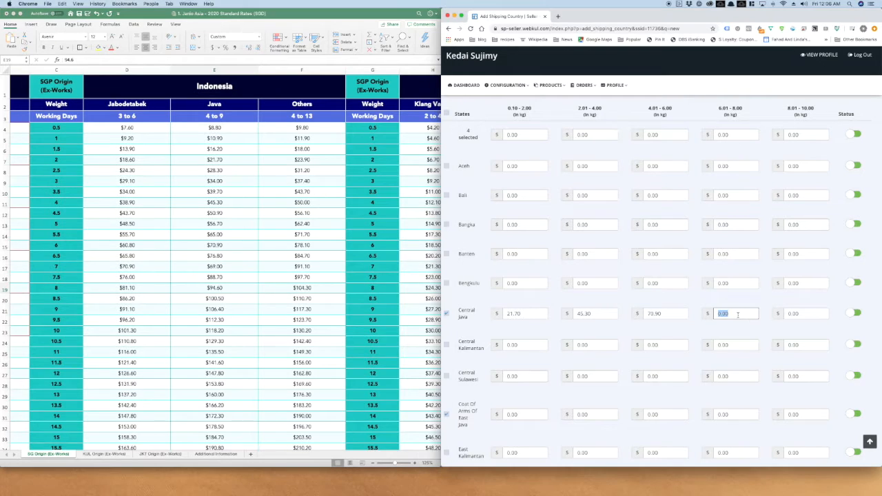
pyautogui.write('94.6')
pyautogui.click(805, 314)
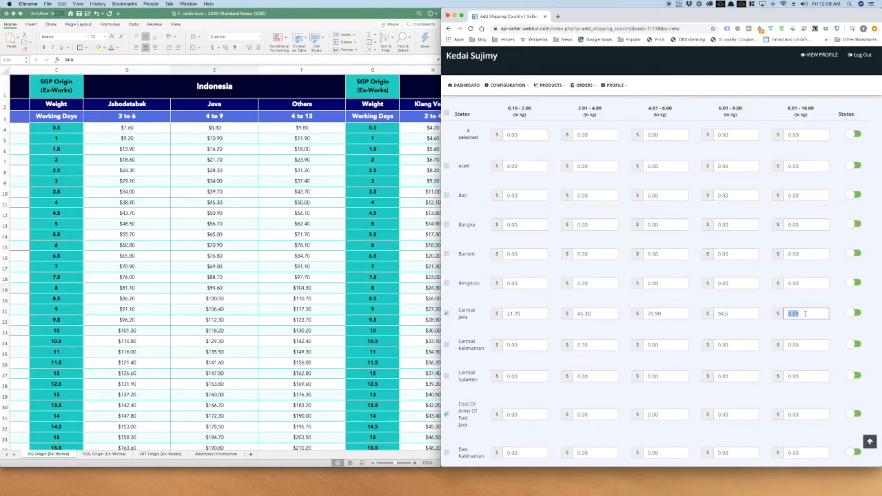
pyautogui.write('118.20')
# Look through the remaining Indonesian states and open Maluku's 0.10–2.00 kg rate for editing.
pyautogui.scroll(-15, 567, 249)
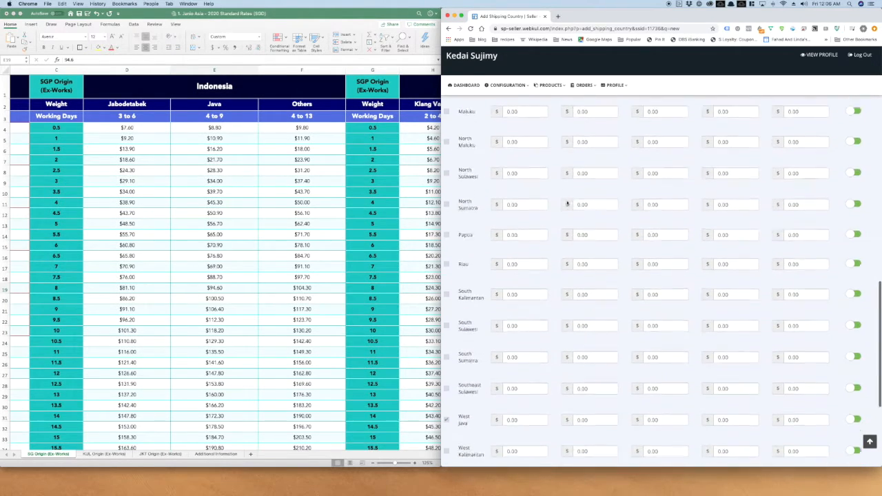
pyautogui.scroll(15, 567, 204)
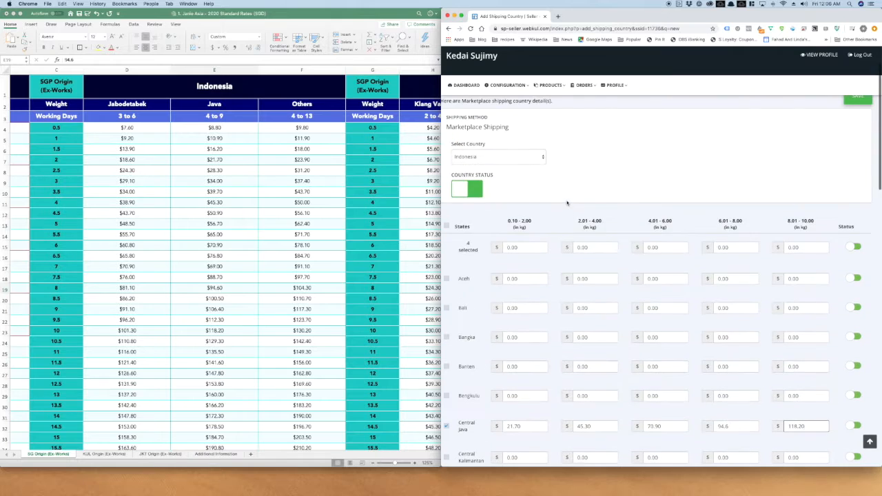
pyautogui.scroll(-10, 567, 204)
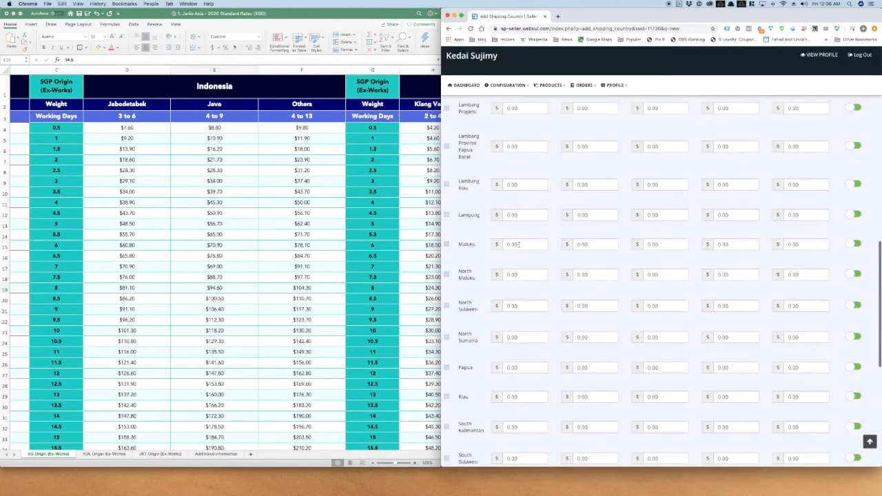
pyautogui.doubleClick(518, 244)
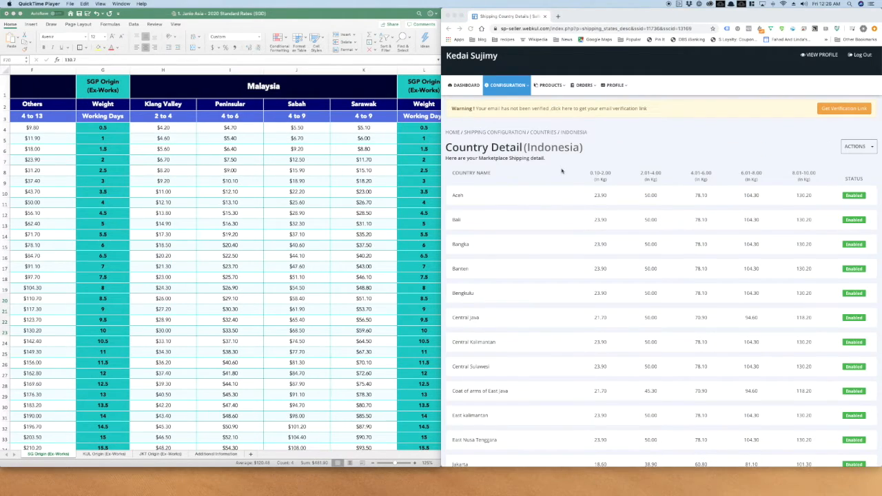
# Review the saved shipping rates and status of every Indonesian state across all five weight ranges.
pyautogui.scroll(-2, 660, 142)
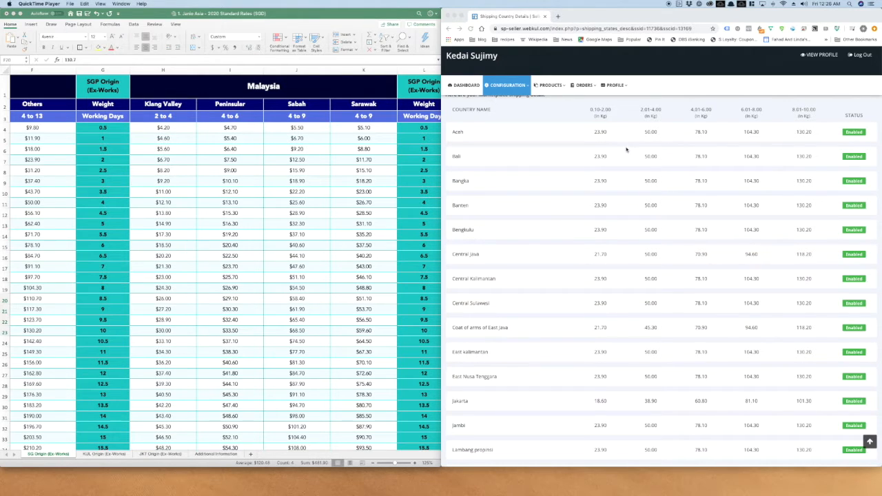
pyautogui.scroll(-3, 611, 148)
pyautogui.scroll(-8, 611, 148)
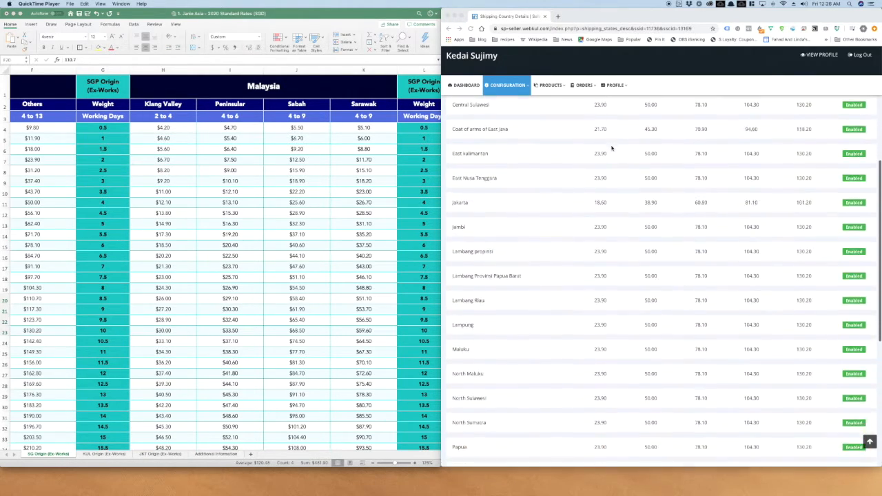
pyautogui.scroll(6, 611, 148)
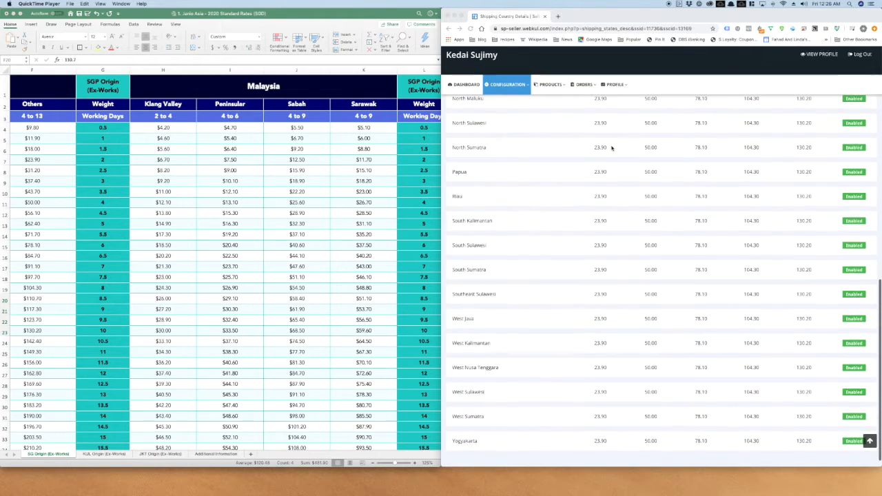
pyautogui.scroll(7, 611, 148)
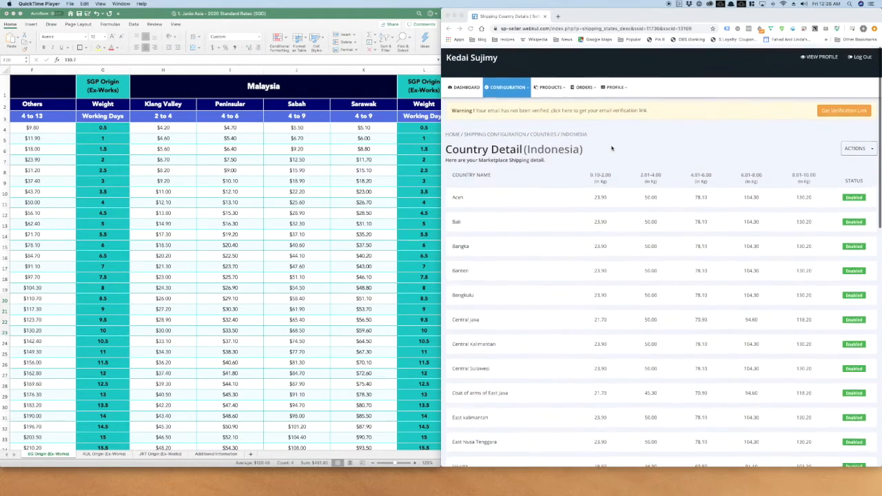
pyautogui.scroll(-7, 610, 151)
pyautogui.scroll(-12, 610, 151)
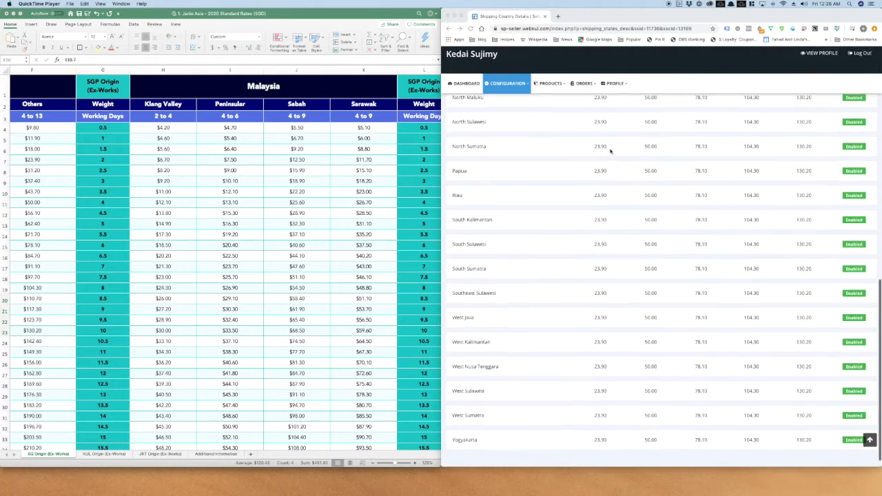
pyautogui.scroll(20, 610, 151)
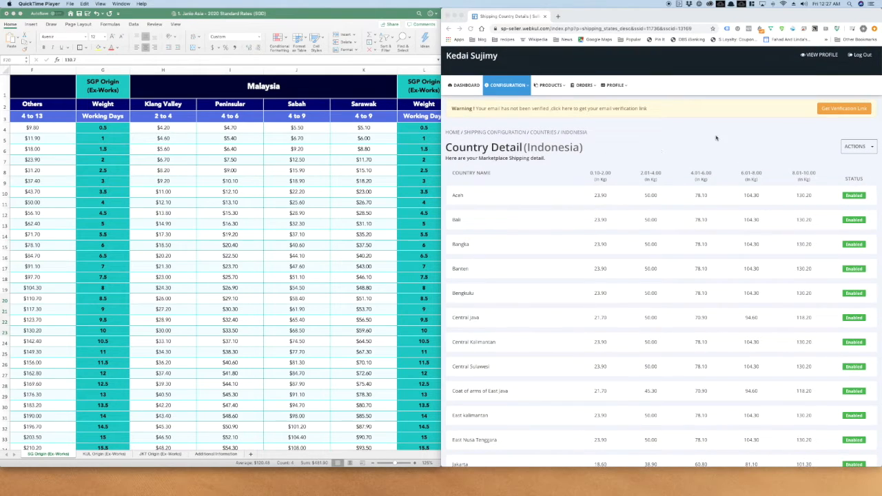
# Return to the shipping countries list, start adding another country and choose Malaysia.
pyautogui.click(516, 148)
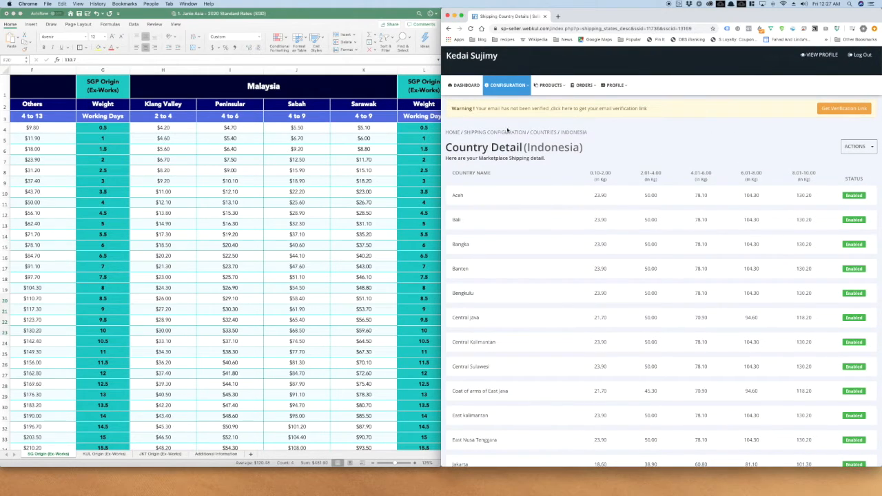
pyautogui.click(544, 132)
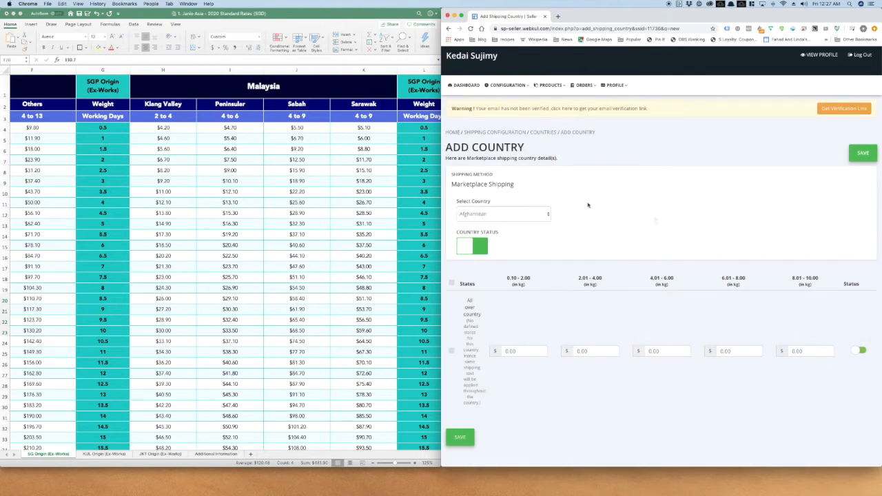
pyautogui.click(532, 211)
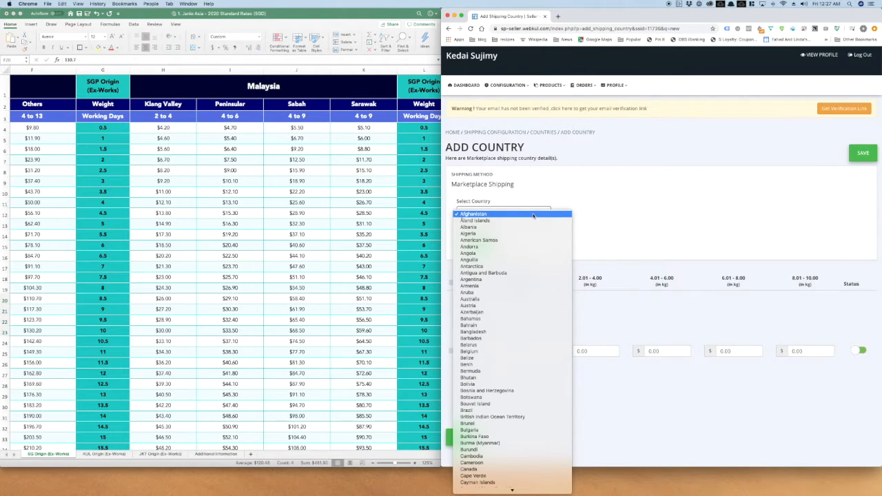
pyautogui.write('malaysia')
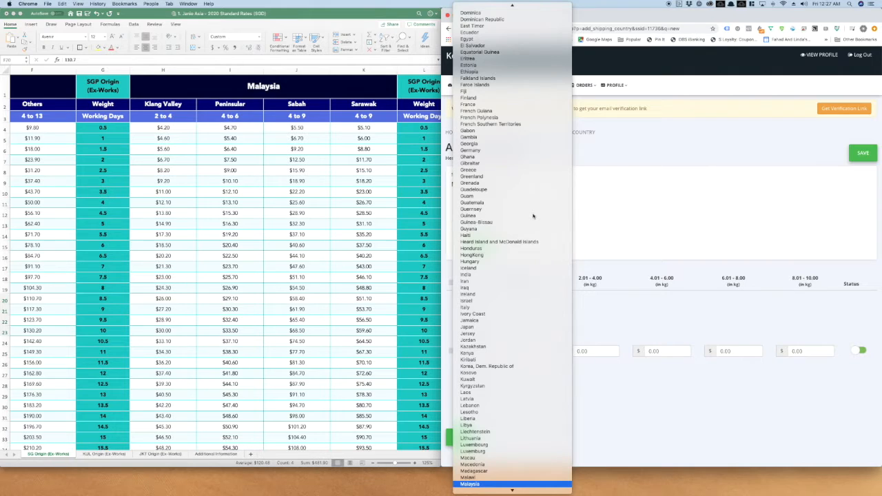
pyautogui.click(486, 485)
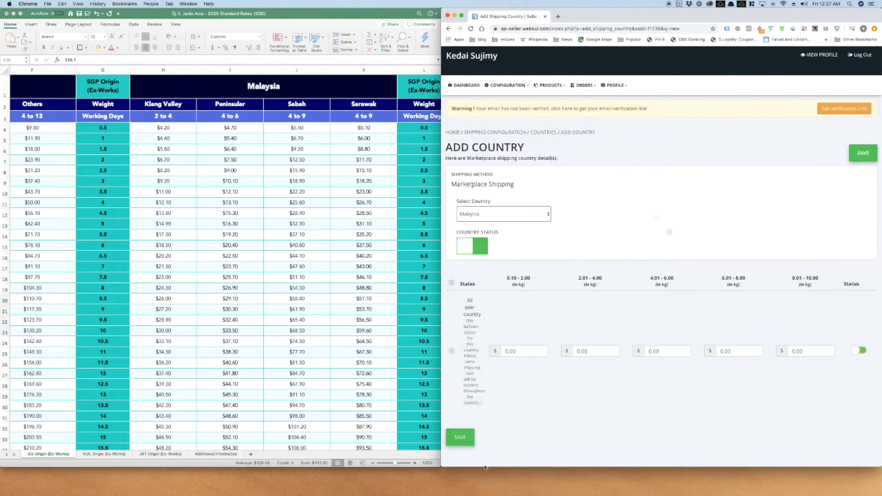
# Look through the Malaysian states, and highlight the 0.5 to 2 kg rates from Klang Valley to Sarawak in Excel.
pyautogui.scroll(-10, 603, 366)
pyautogui.scroll(10, 601, 303)
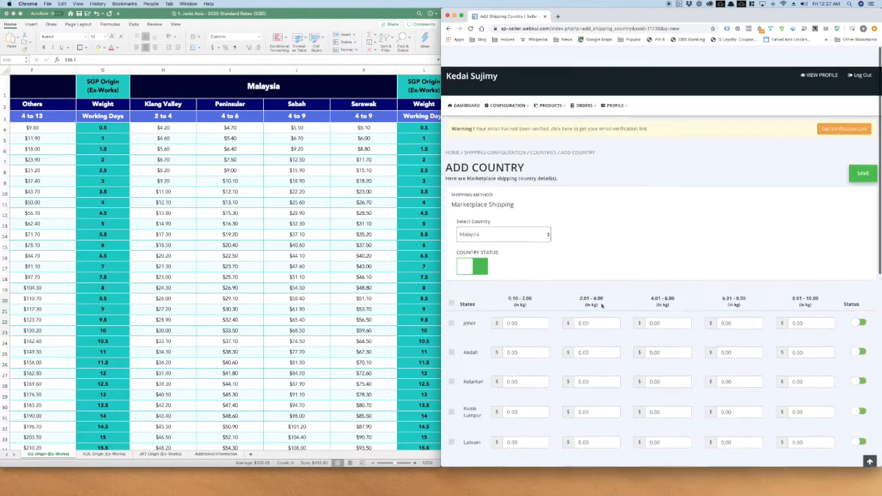
pyautogui.scroll(-5, 601, 303)
pyautogui.scroll(5, 601, 303)
pyautogui.scroll(-1, 601, 306)
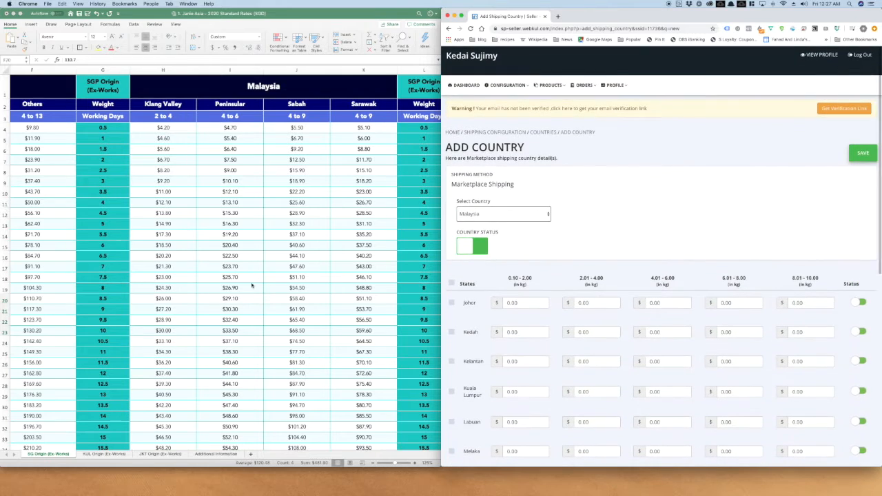
pyautogui.hscroll(2, 230, 183)
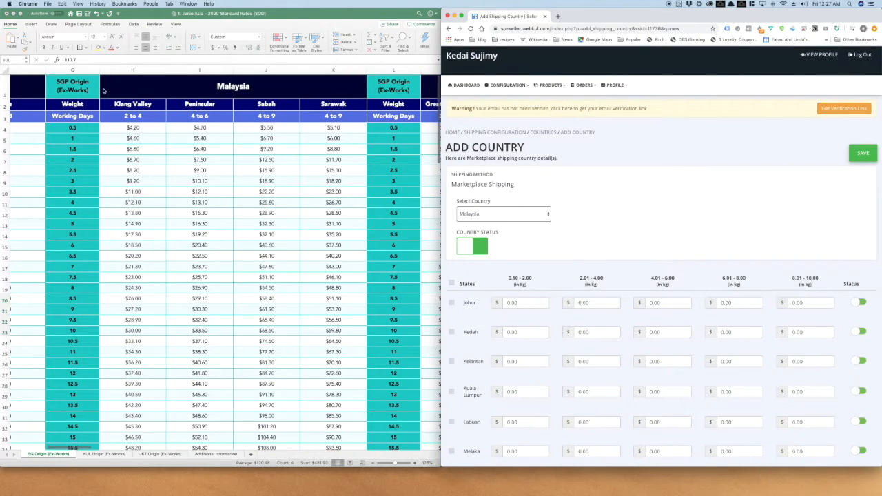
pyautogui.click(88, 130)
pyautogui.moveTo(89, 130); pyautogui.dragTo(325, 160)
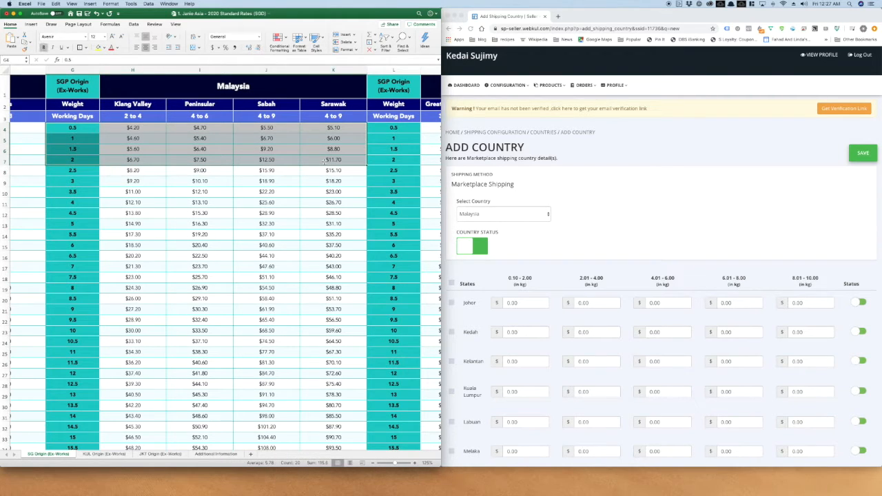
# Compare the Klang Valley, Peninsular, Sabah and Sarawak rate columns in Excel with the Malaysian states in the shipping form.
pyautogui.scroll(-3, 633, 185)
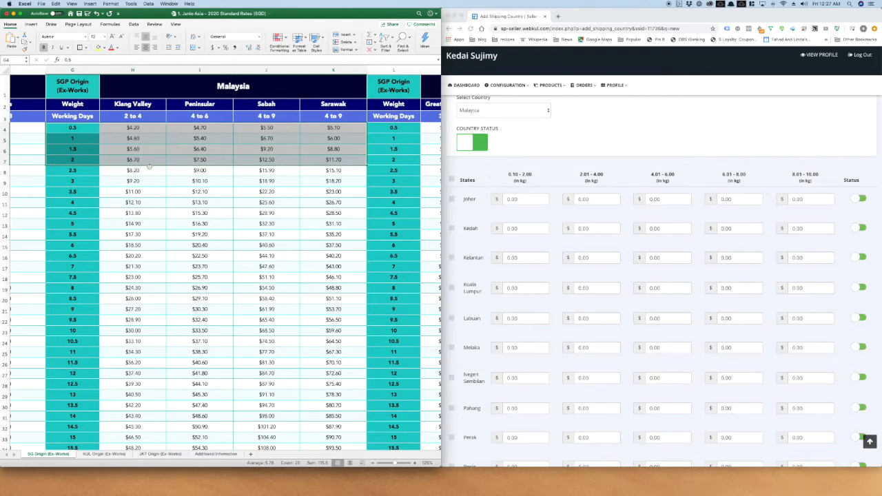
pyautogui.click(149, 128)
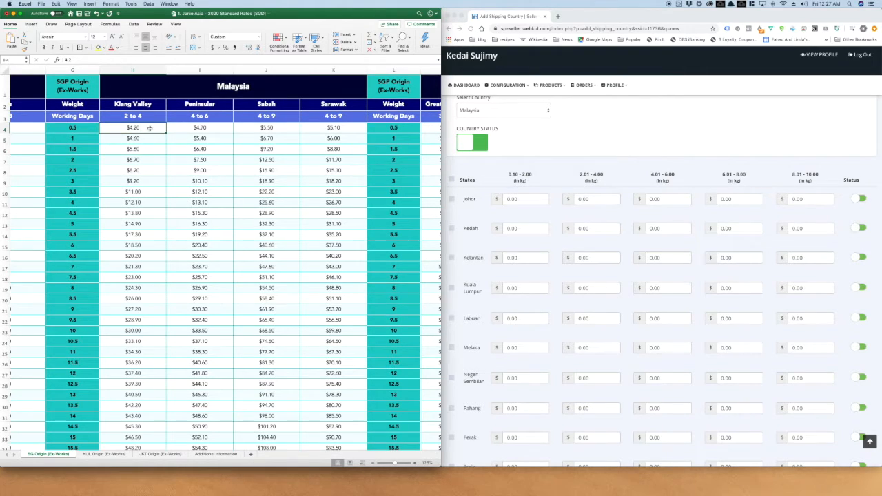
pyautogui.moveTo(149, 128); pyautogui.dragTo(134, 308)
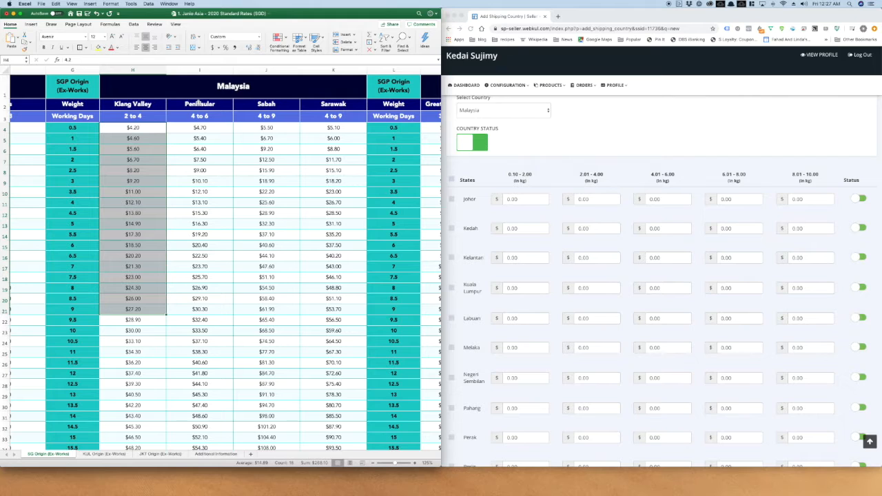
pyautogui.moveTo(199, 103); pyautogui.dragTo(199, 290)
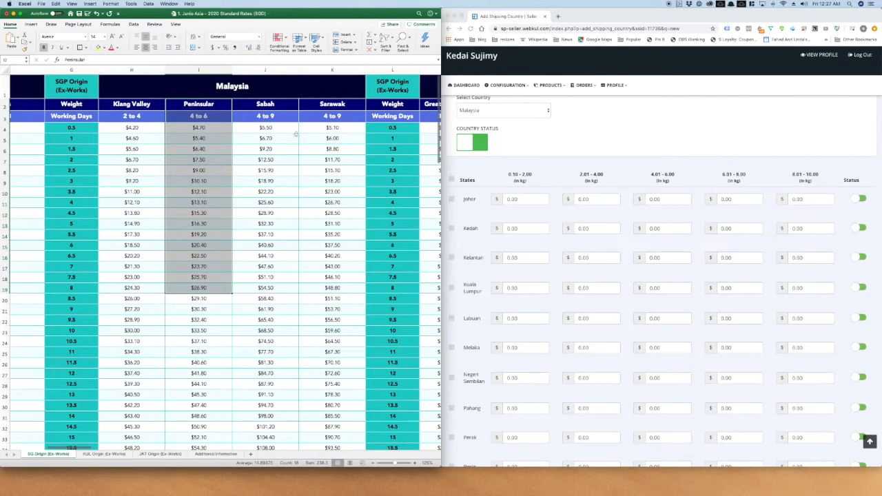
pyautogui.moveTo(283, 107); pyautogui.dragTo(276, 238)
pyautogui.moveTo(345, 109); pyautogui.dragTo(337, 278)
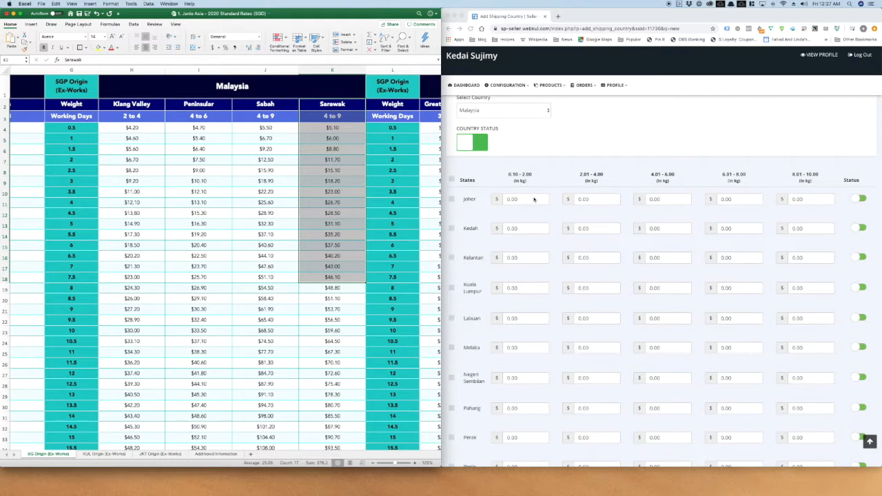
# Look up the Peninsular 2 kg rate in Excel and set Johor's 0.10–2.00 kg rate to 7.50.
pyautogui.click(533, 200)
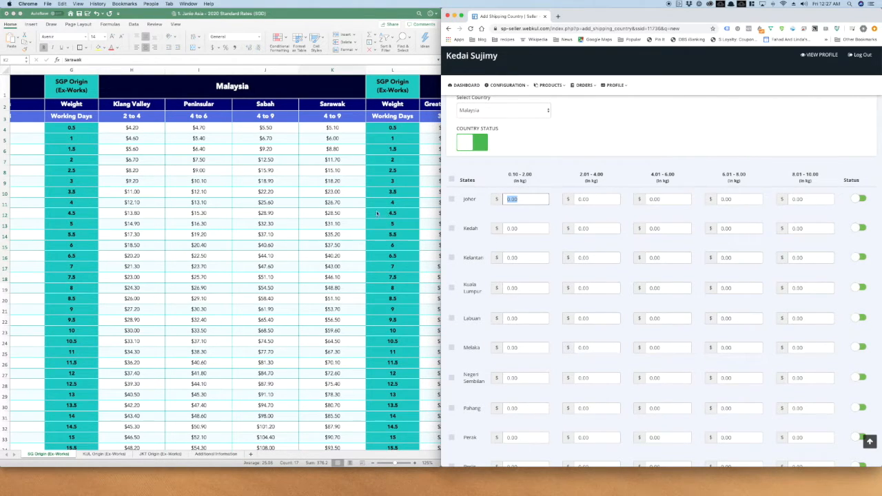
pyautogui.click(198, 160)
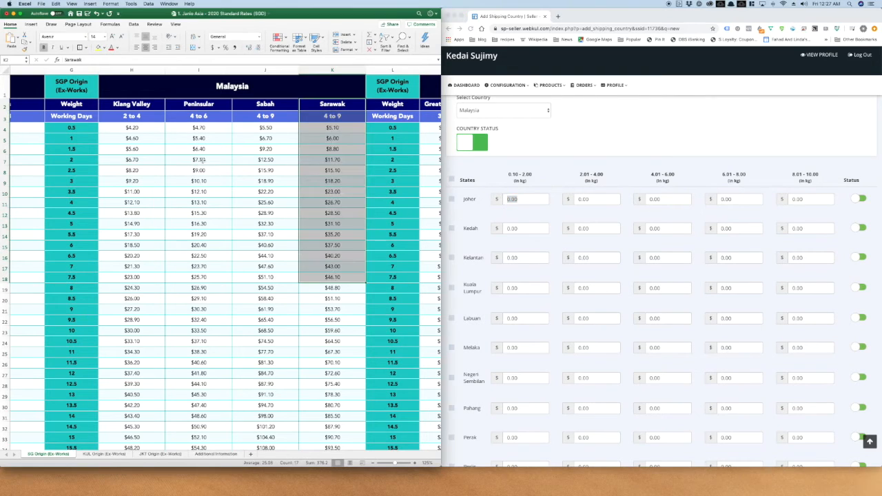
pyautogui.click(198, 160)
pyautogui.click(538, 198)
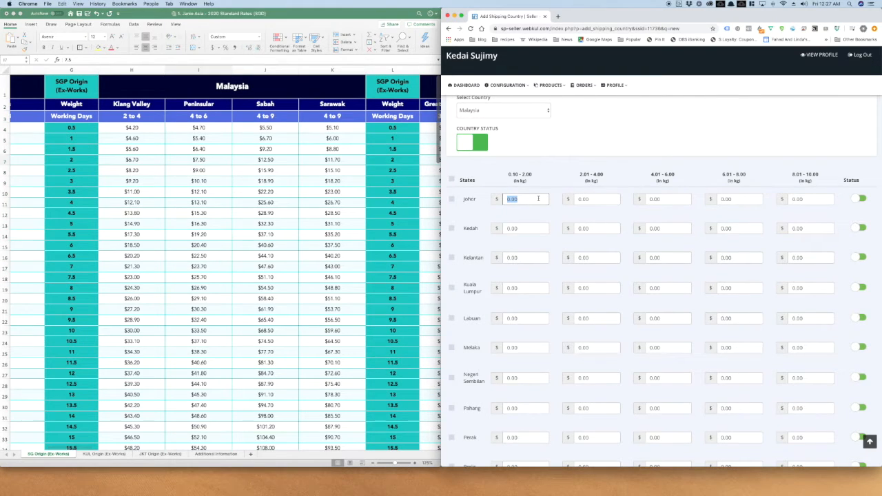
pyautogui.write('7.50')
# Look up the Peninsular 4 kg rate in Excel and set Johor's 2.01–4.00 kg rate to 13.1.
pyautogui.click(181, 169)
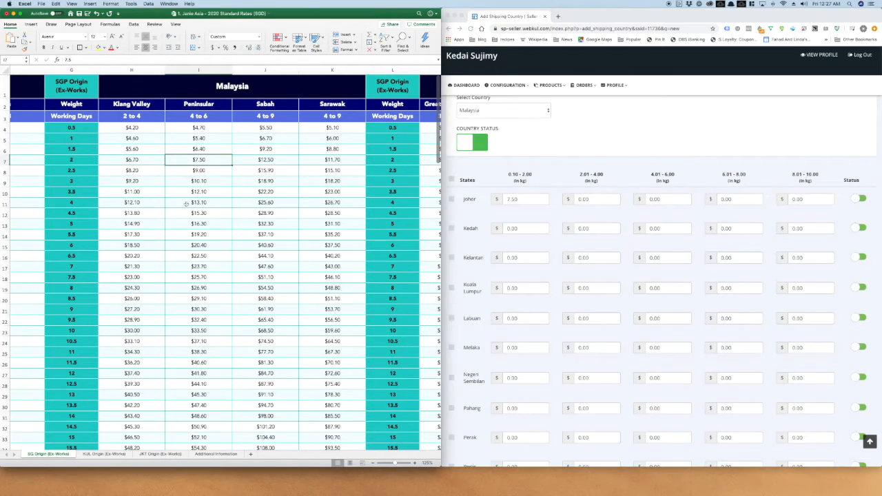
pyautogui.click(186, 203)
pyautogui.click(604, 199)
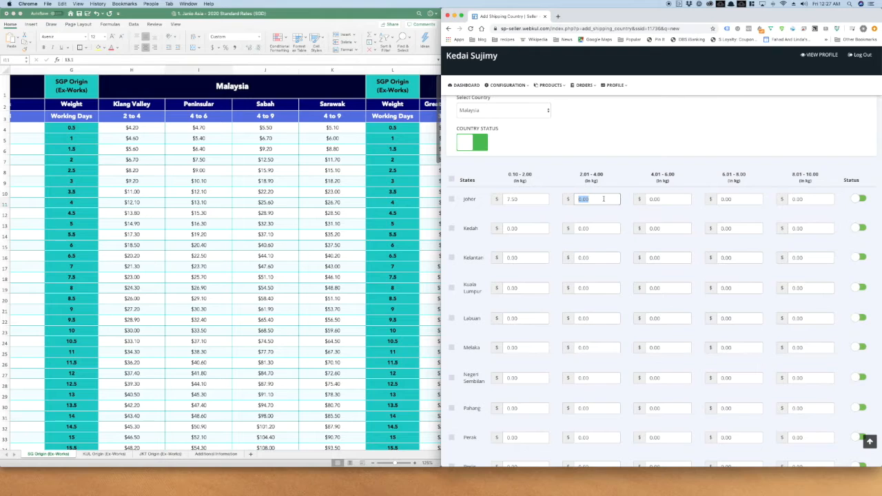
pyautogui.write('13.1')
# Look up the Peninsular 6 kg rate in Excel and set Johor's 4.01–6.00 kg rate to 20.4.
pyautogui.click(671, 197)
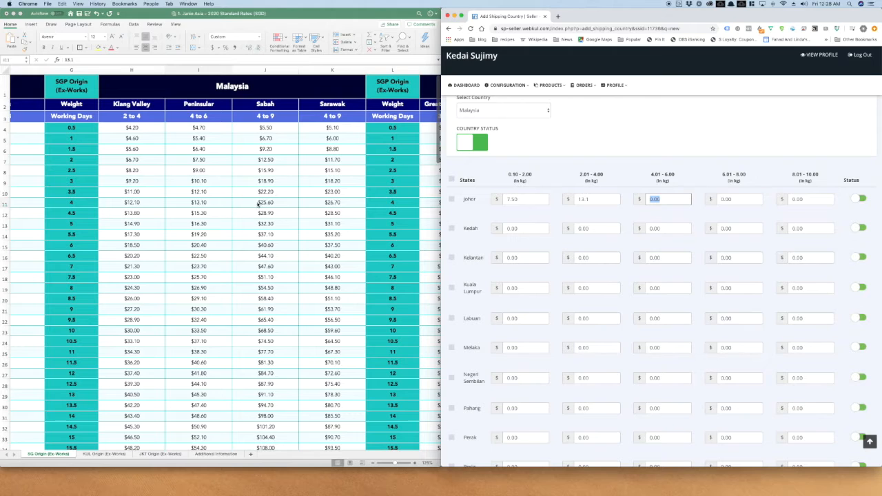
pyautogui.click(198, 203)
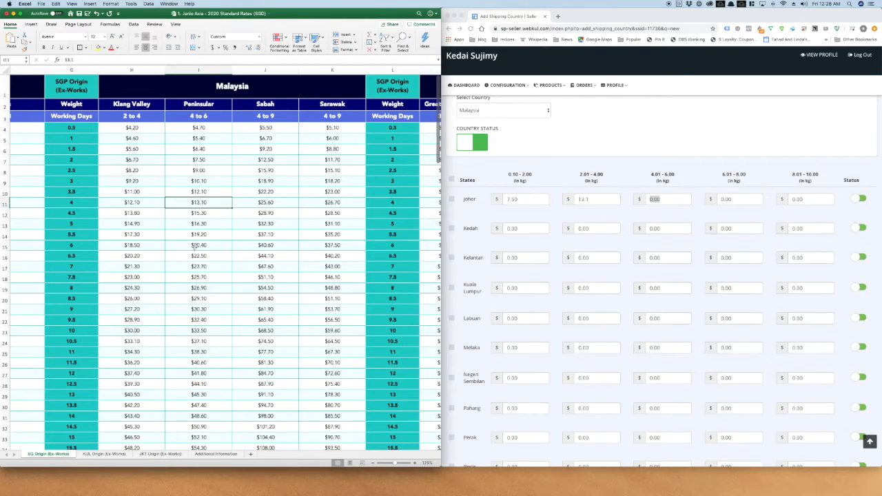
pyautogui.click(196, 245)
pyautogui.click(655, 198)
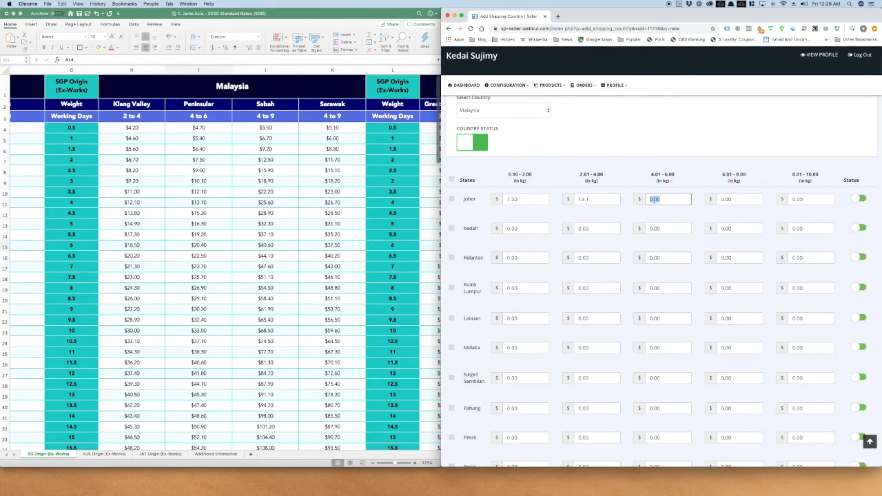
pyautogui.write('20.4')
# Highlight the Peninsular 6.5 to 8 kg rates in Excel and set Johor's 6.01–8.00 kg rate to 26.9.
pyautogui.click(200, 235)
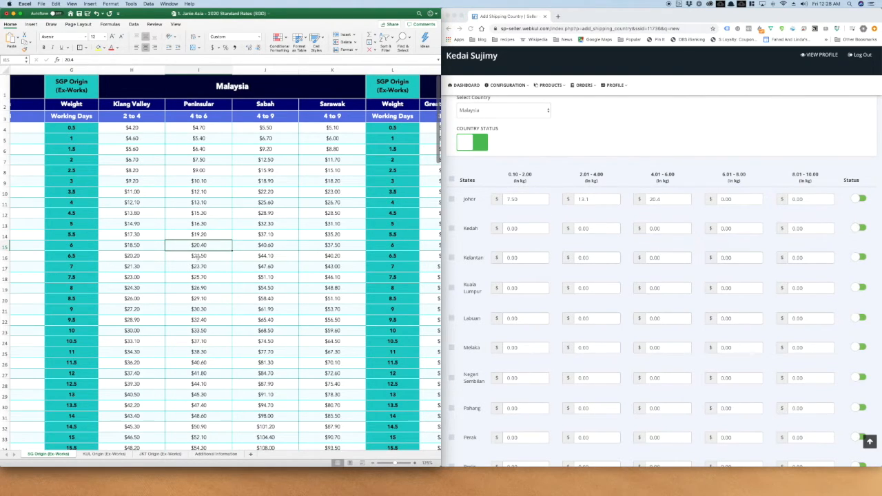
pyautogui.moveTo(198, 257); pyautogui.dragTo(198, 289)
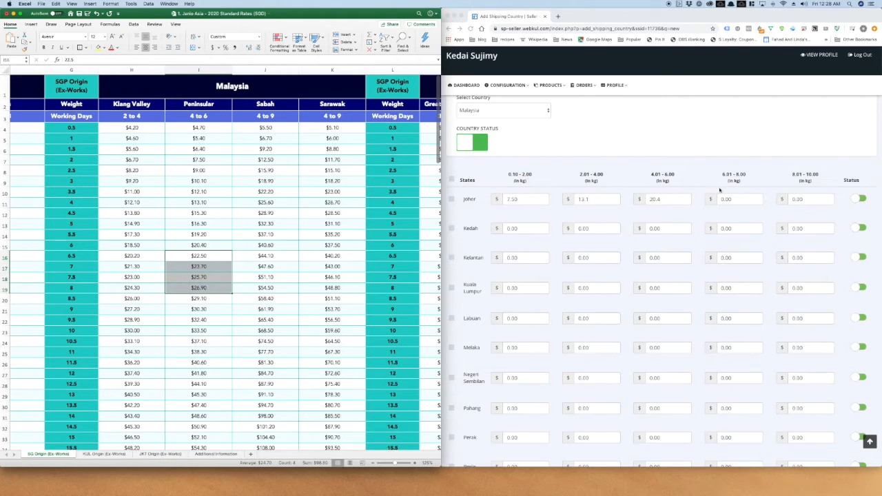
pyautogui.doubleClick(744, 200)
pyautogui.click(745, 200)
pyautogui.doubleClick(744, 200)
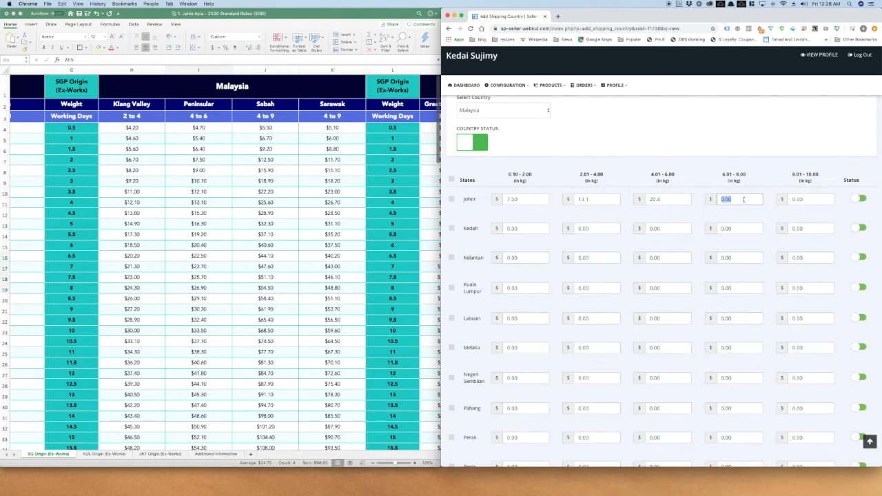
pyautogui.write('26.9')
# Highlight the Peninsular 8.5 to 10 kg rates in Excel and set Johor's 8.01–10.00 kg rate to 33.5.
pyautogui.click(206, 298)
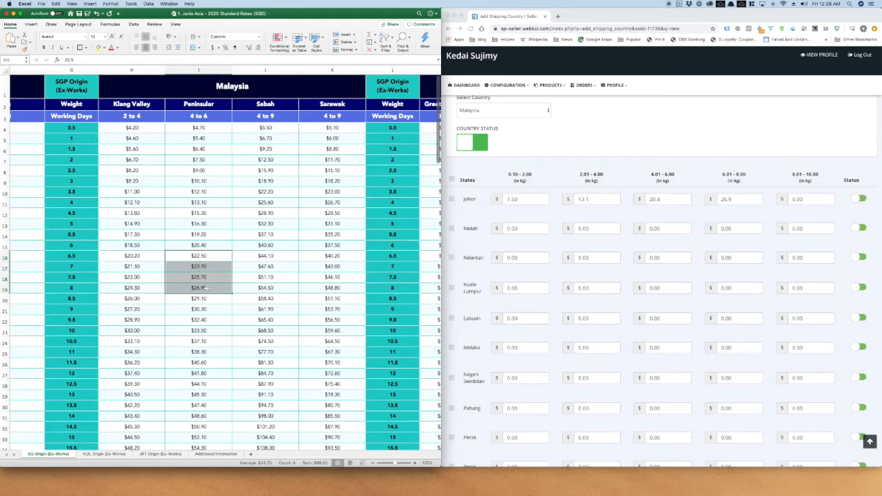
pyautogui.moveTo(205, 298); pyautogui.dragTo(203, 332)
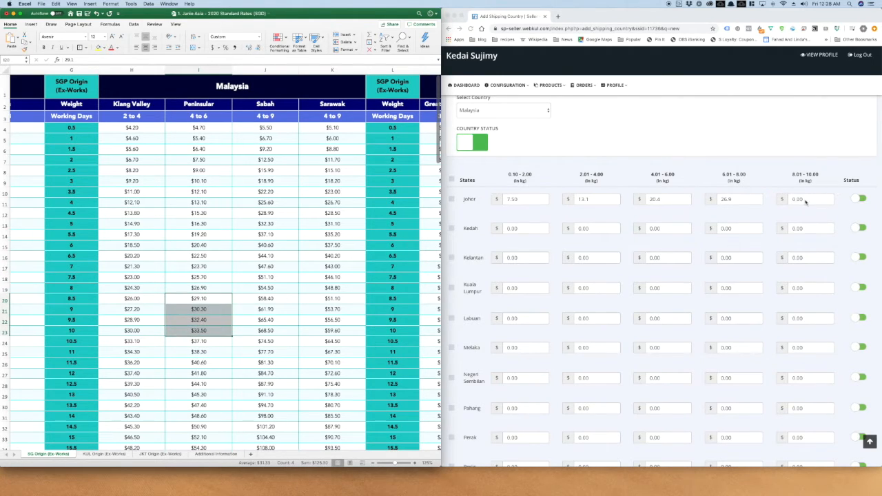
pyautogui.click(805, 199)
pyautogui.write('33.')
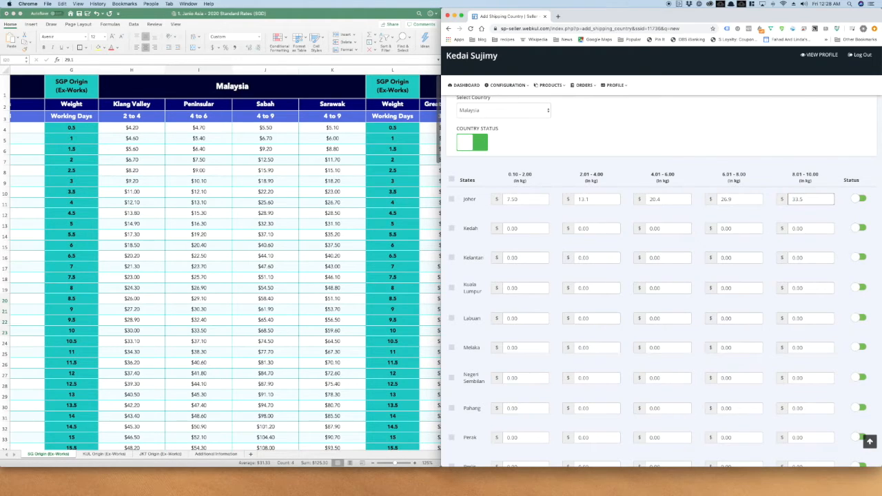
pyautogui.write('5')
pyautogui.click(783, 157)
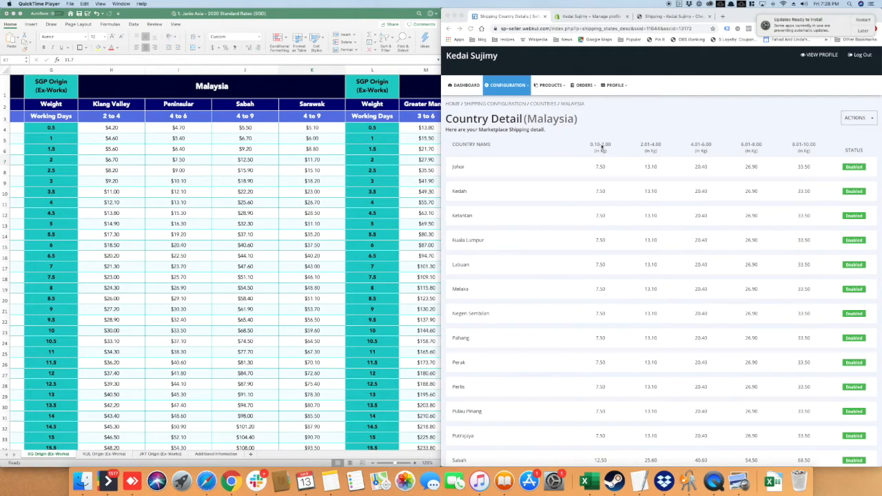
# Review the saved rates and status of all Malaysian states on the country detail page.
pyautogui.scroll(-3, 636, 152)
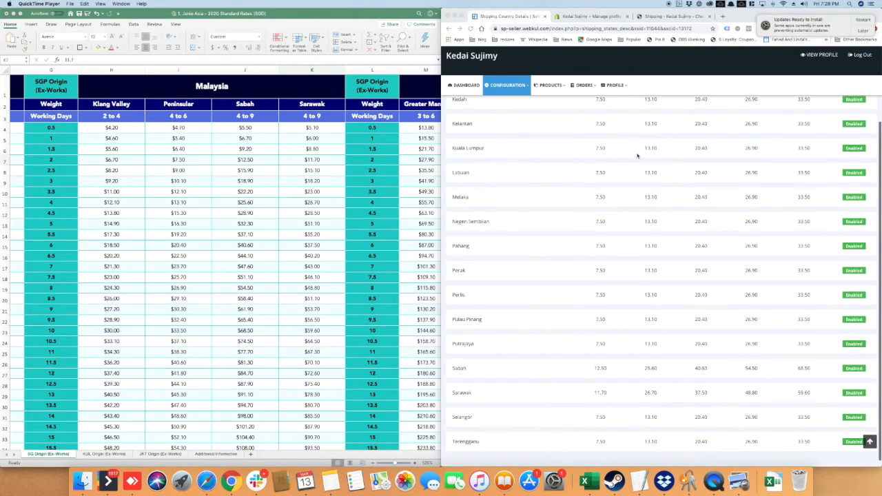
pyautogui.scroll(2, 637, 156)
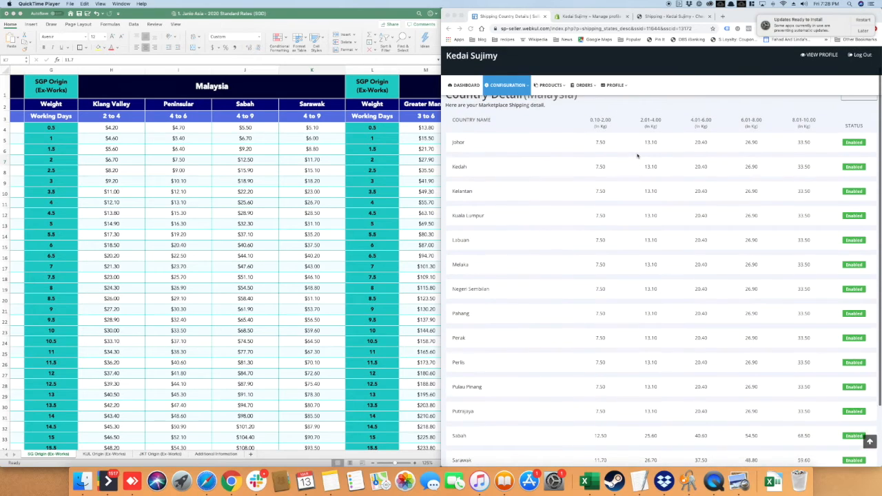
pyautogui.scroll(1, 637, 155)
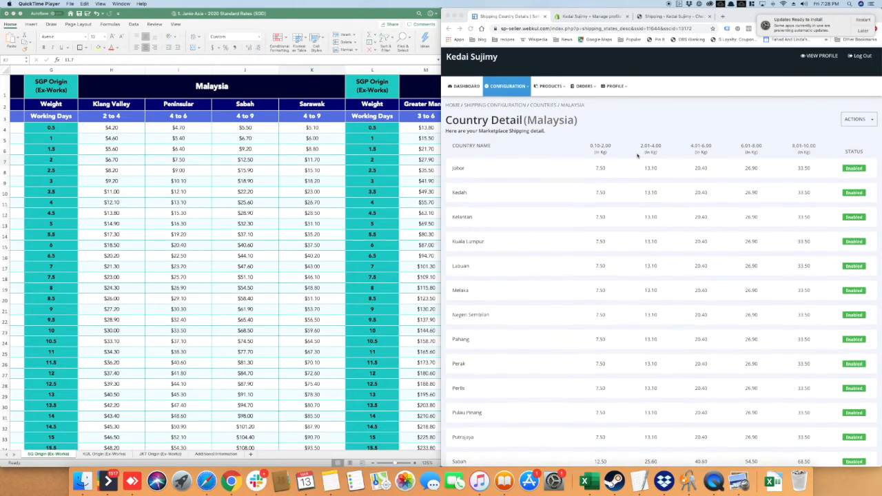
pyautogui.click(855, 123)
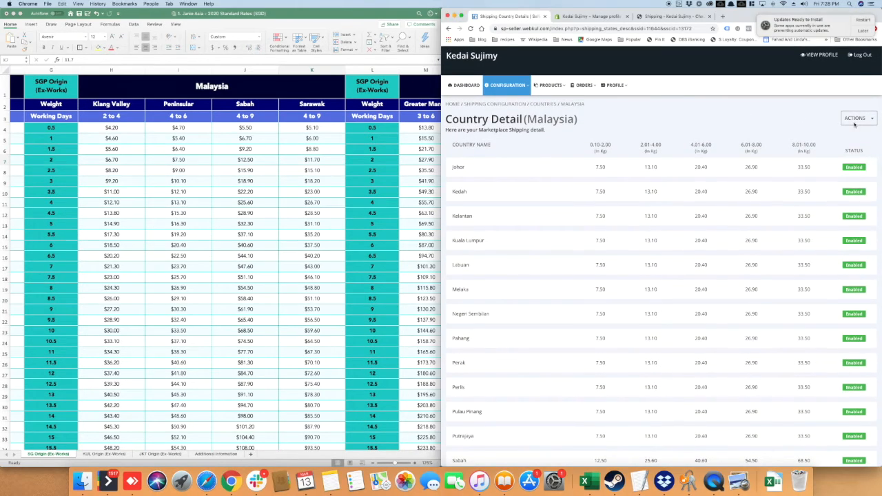
# Return to the shipping countries list and view Singapore's country-wide rates for the five weight ranges.
pyautogui.click(544, 104)
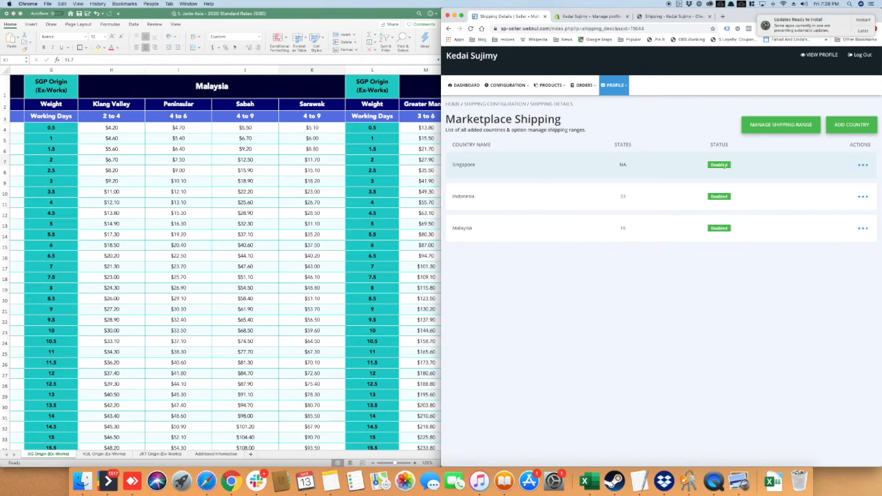
pyautogui.click(862, 166)
pyautogui.click(844, 180)
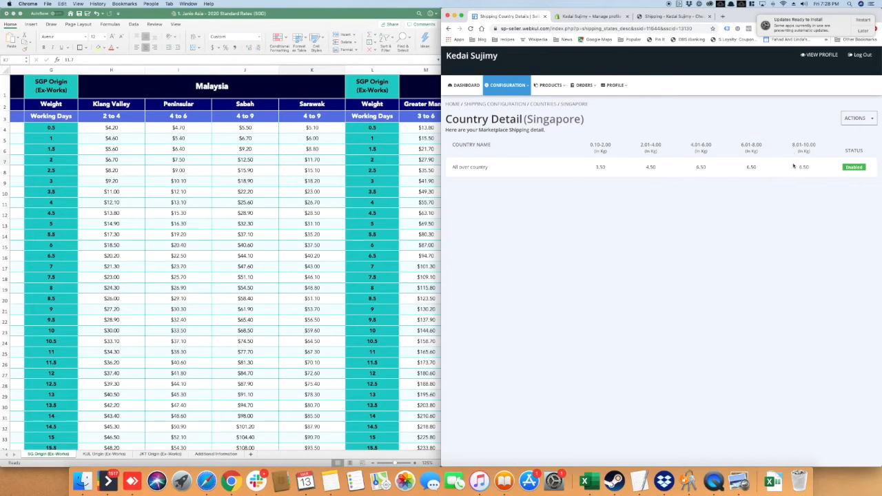
pyautogui.click(856, 119)
pyautogui.click(622, 120)
# Go back to the shipping countries list and look through Indonesia's saved state rates.
pyautogui.click(544, 104)
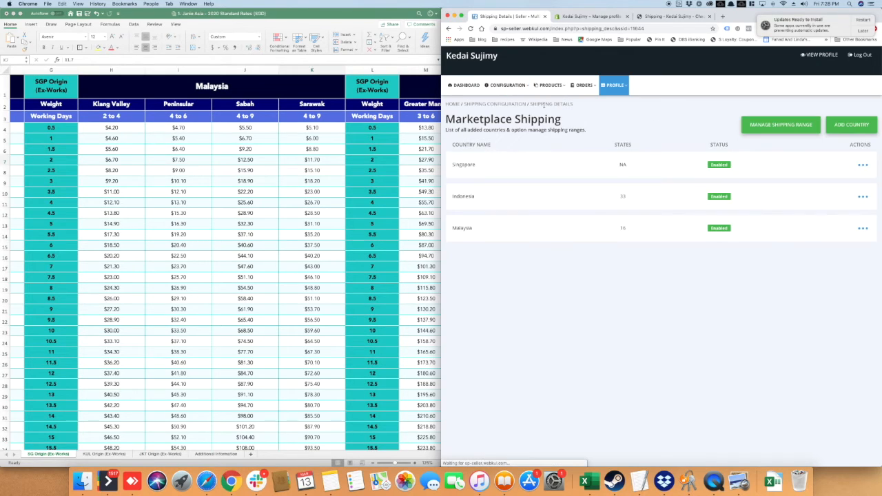
pyautogui.click(863, 197)
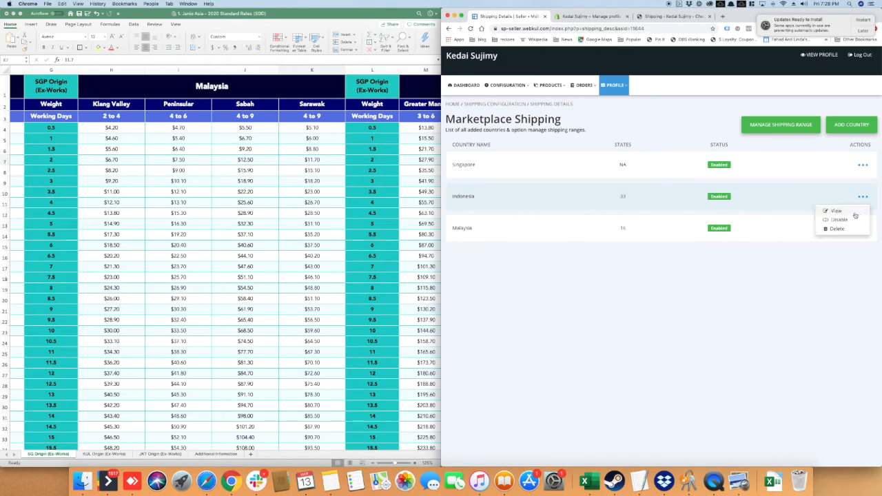
pyautogui.click(855, 213)
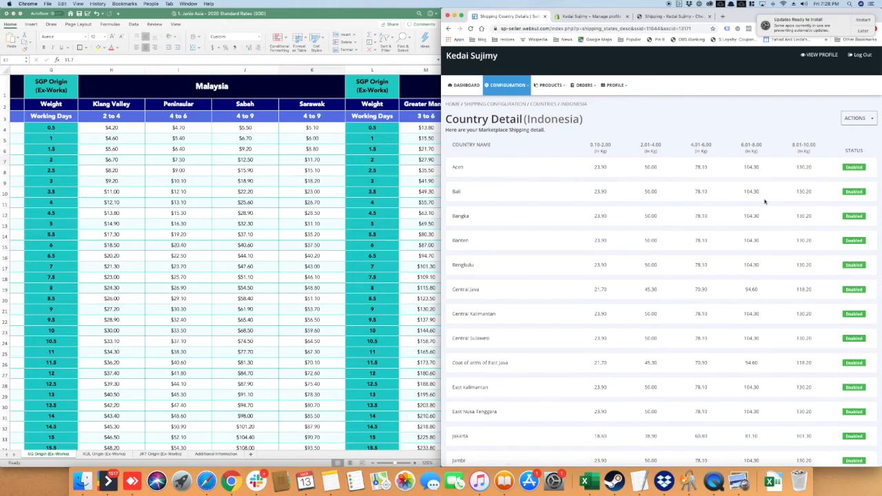
pyautogui.scroll(-10, 730, 200)
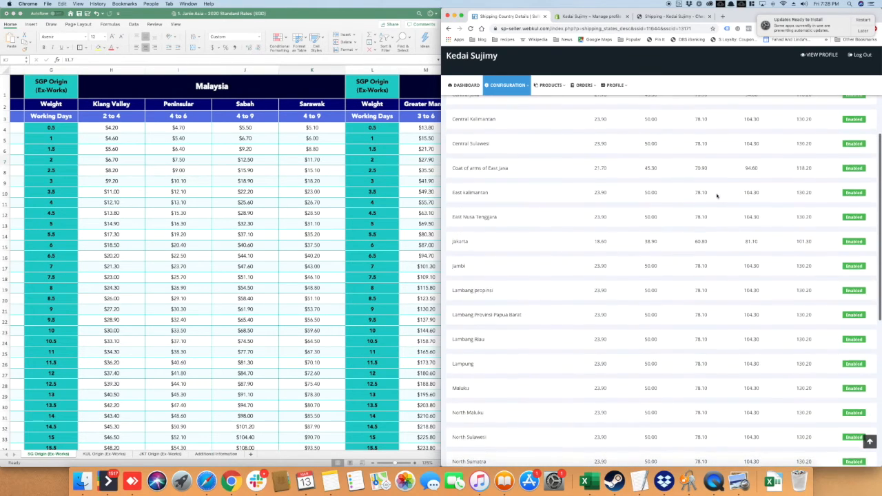
pyautogui.scroll(10, 715, 197)
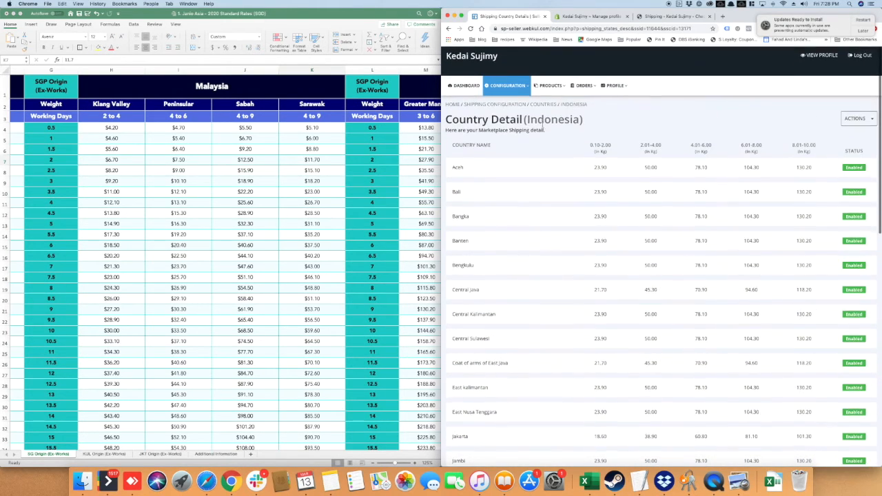
pyautogui.click(513, 86)
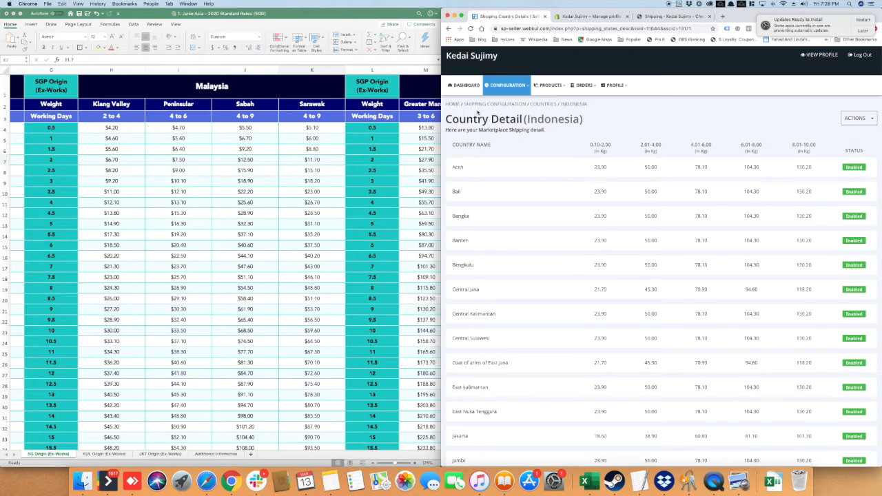
# Go back to the shipping countries list, reopen Malaysia's details and look through its state rates down to Terengganu.
pyautogui.click(544, 104)
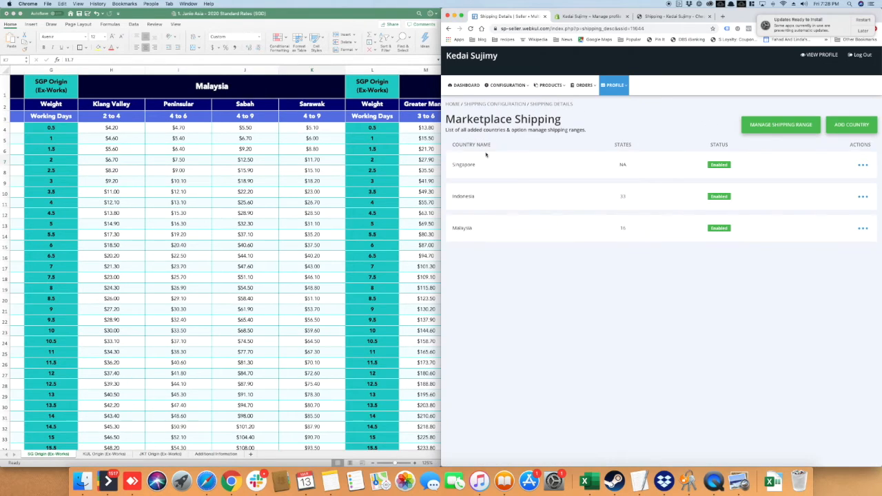
pyautogui.click(863, 228)
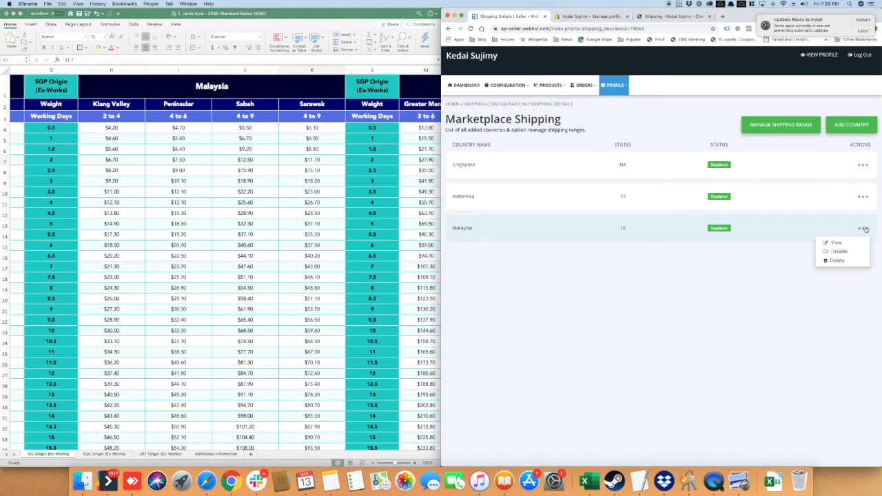
pyautogui.click(836, 243)
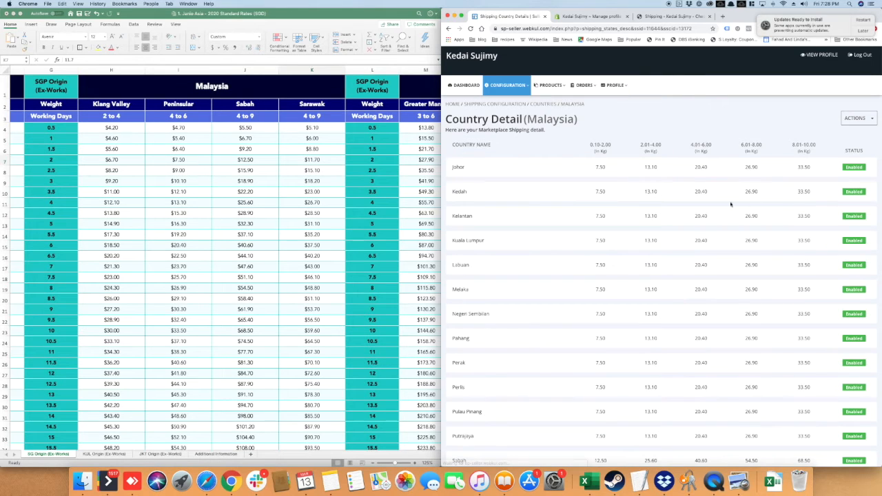
pyautogui.scroll(-3, 596, 174)
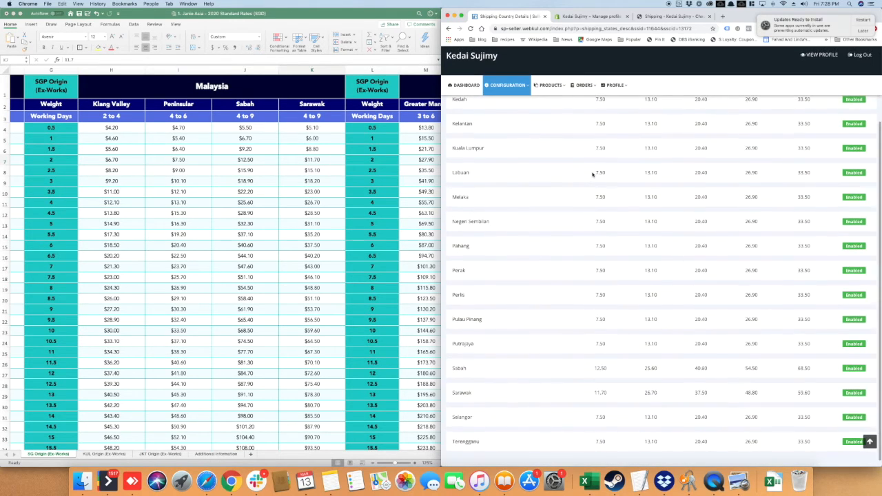